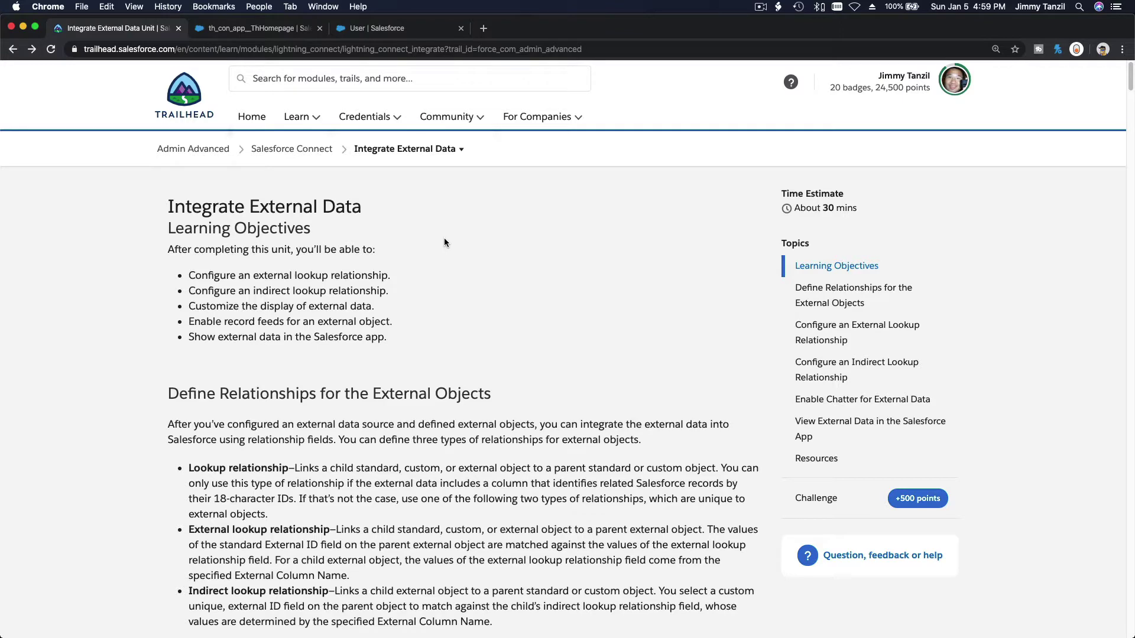
Scroll through the unit and highlight the step about finding External Objects.
scroll(445, 240, "down", 5)
scroll(444, 238, "down", 5)
scroll(444, 240, "down", 8)
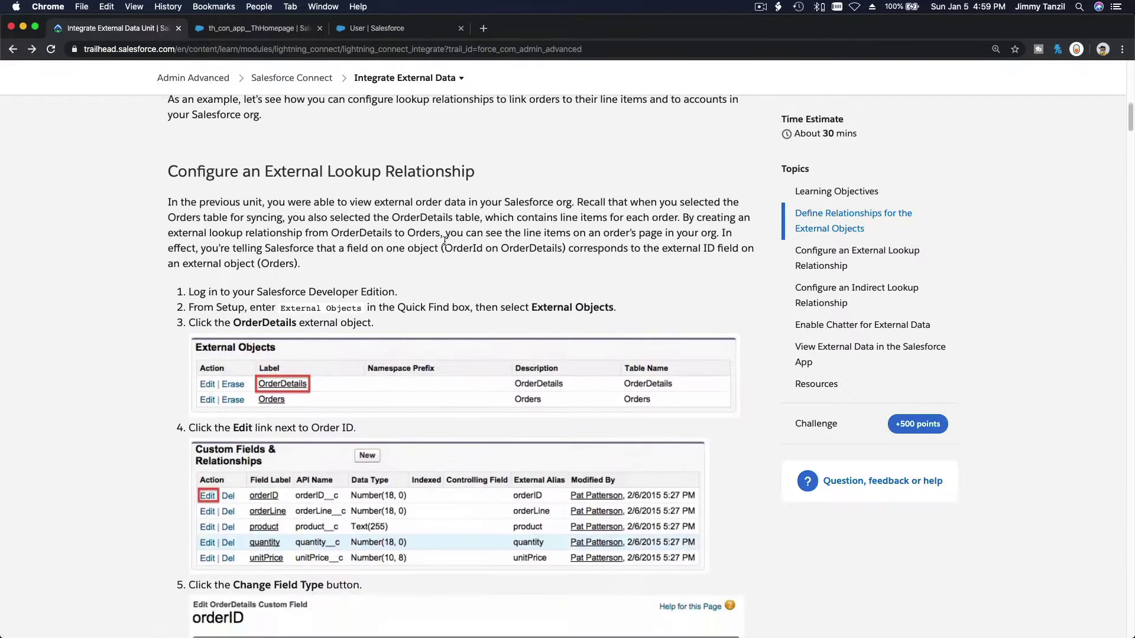
scroll(444, 240, "down", 1)
triple_click(551, 280)
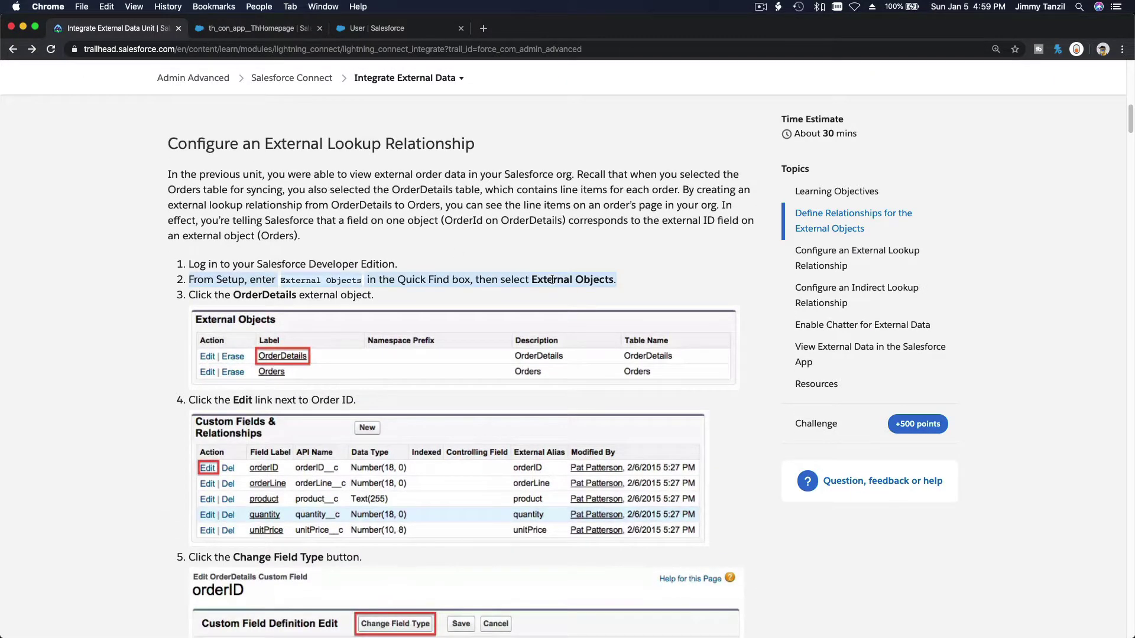
Continue reading down to the Configure an Indirect Lookup Relationship section.
scroll(551, 280, "down", 5)
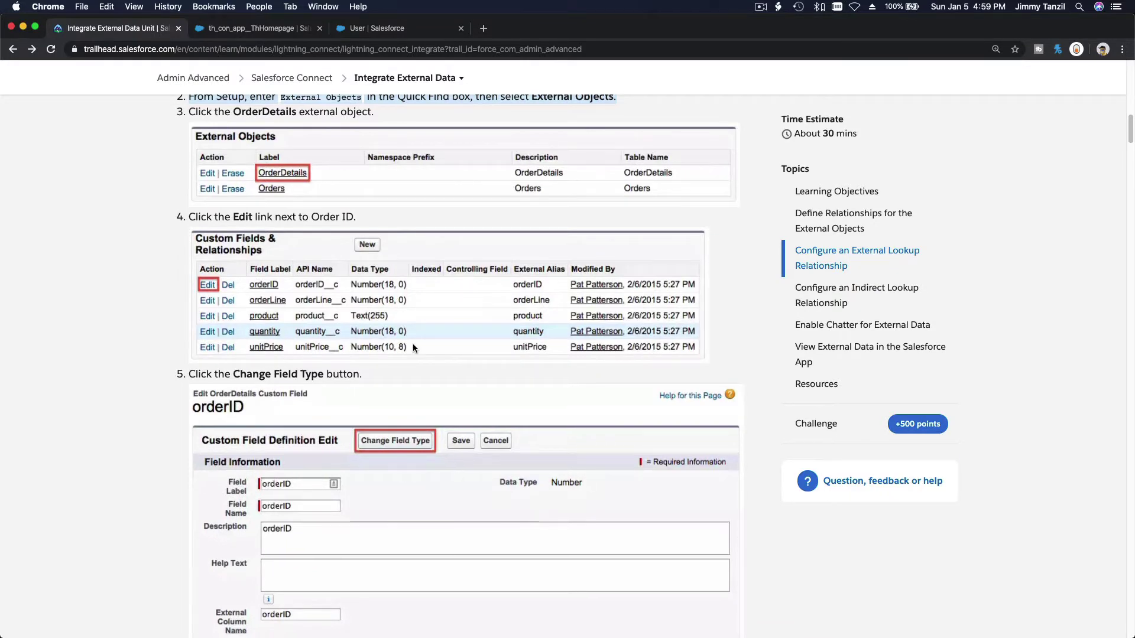
scroll(412, 347, "down", 4)
scroll(413, 347, "down", 7)
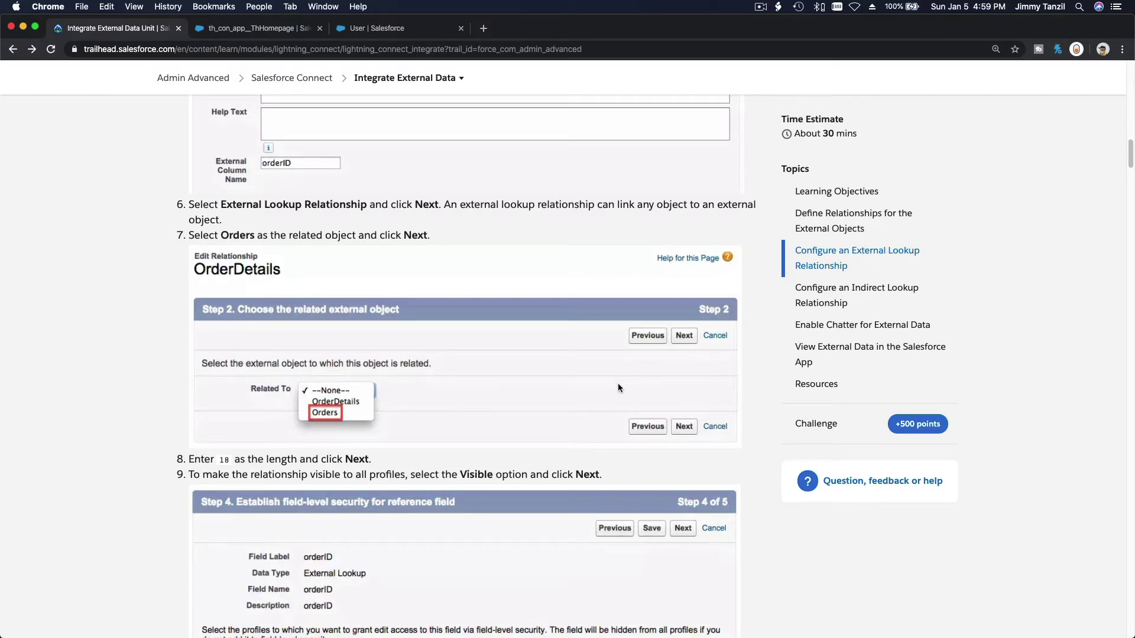
scroll(406, 410, "down", 10)
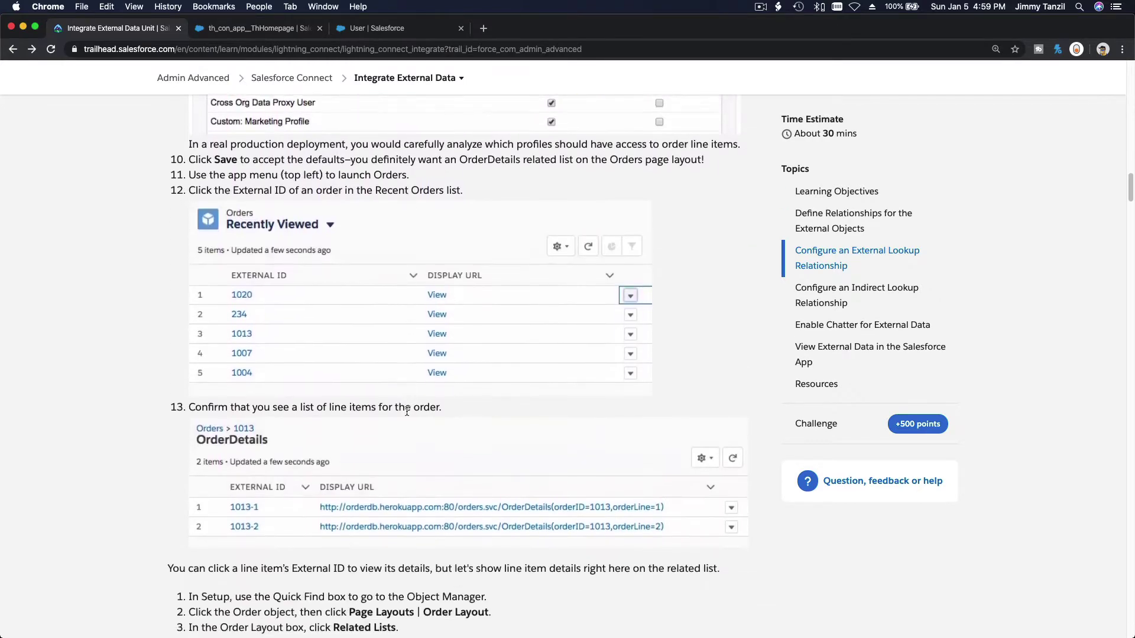
scroll(406, 410, "down", 3)
scroll(274, 373, "down", 8)
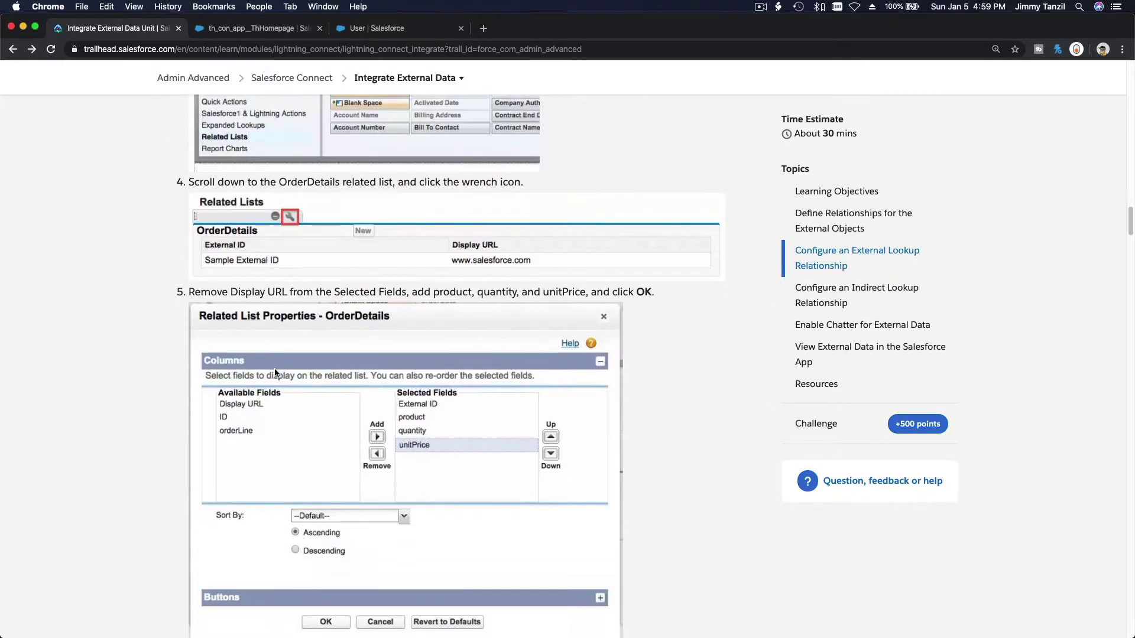
scroll(275, 373, "down", 2)
scroll(395, 344, "down", 8)
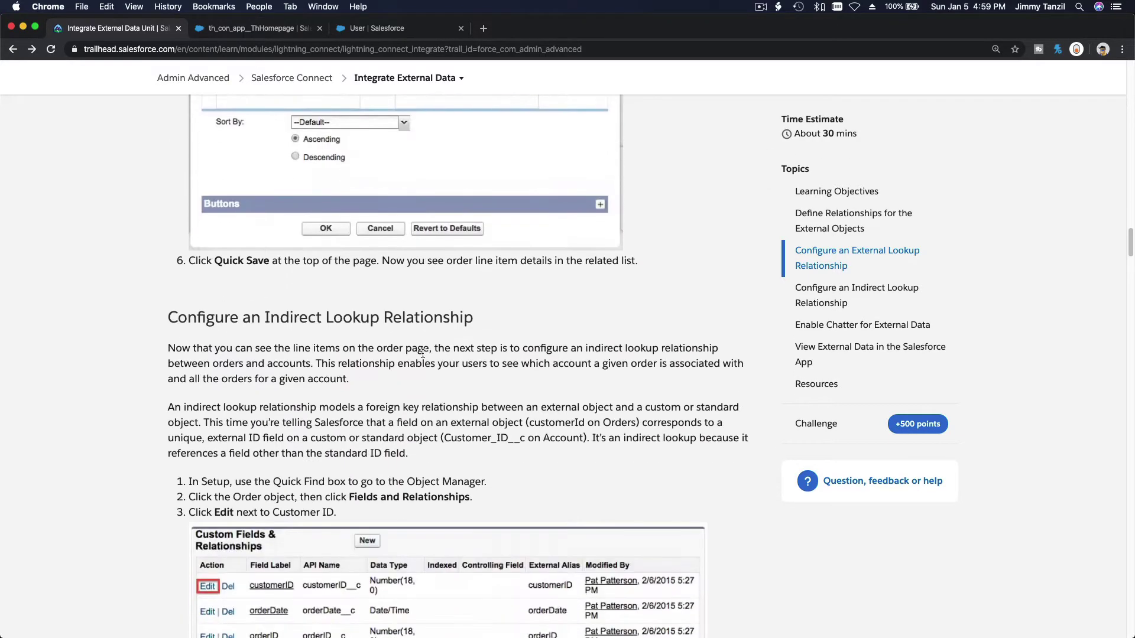
Scroll past the Chatter and Salesforce App sections to the Hands-on Challenge.
scroll(389, 427, "down", 2)
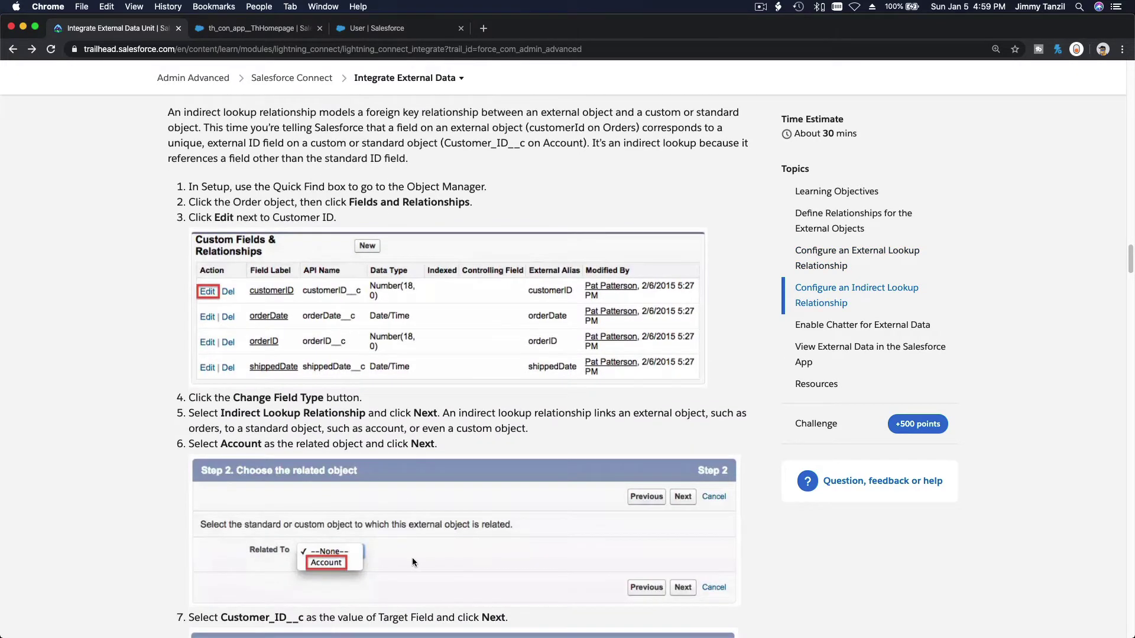
scroll(339, 556, "down", 10)
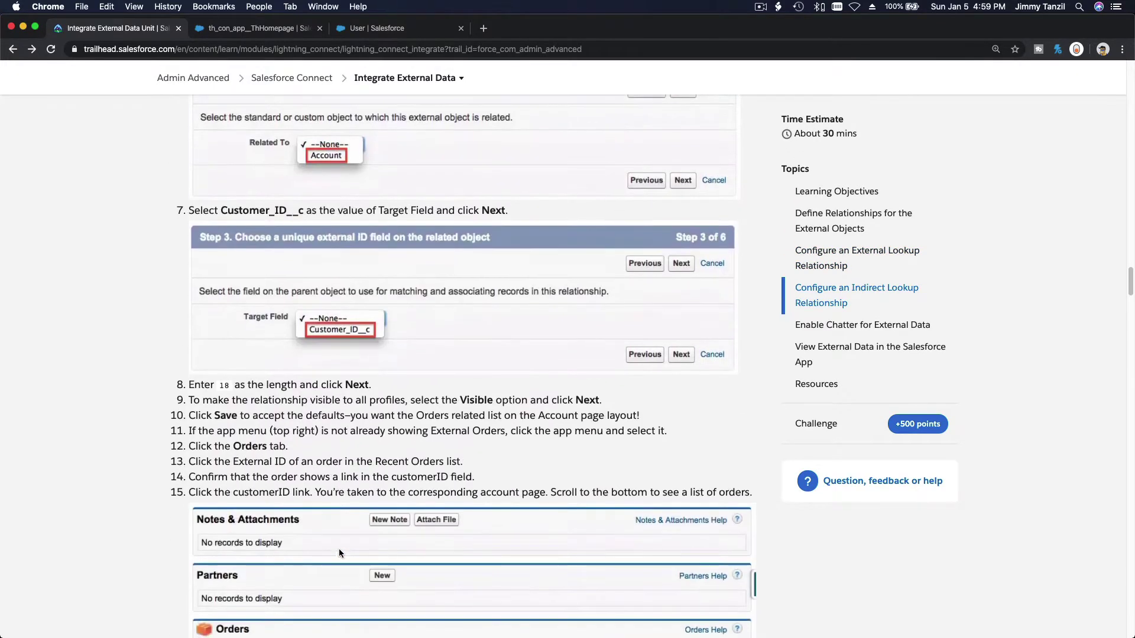
scroll(329, 428, "down", 2)
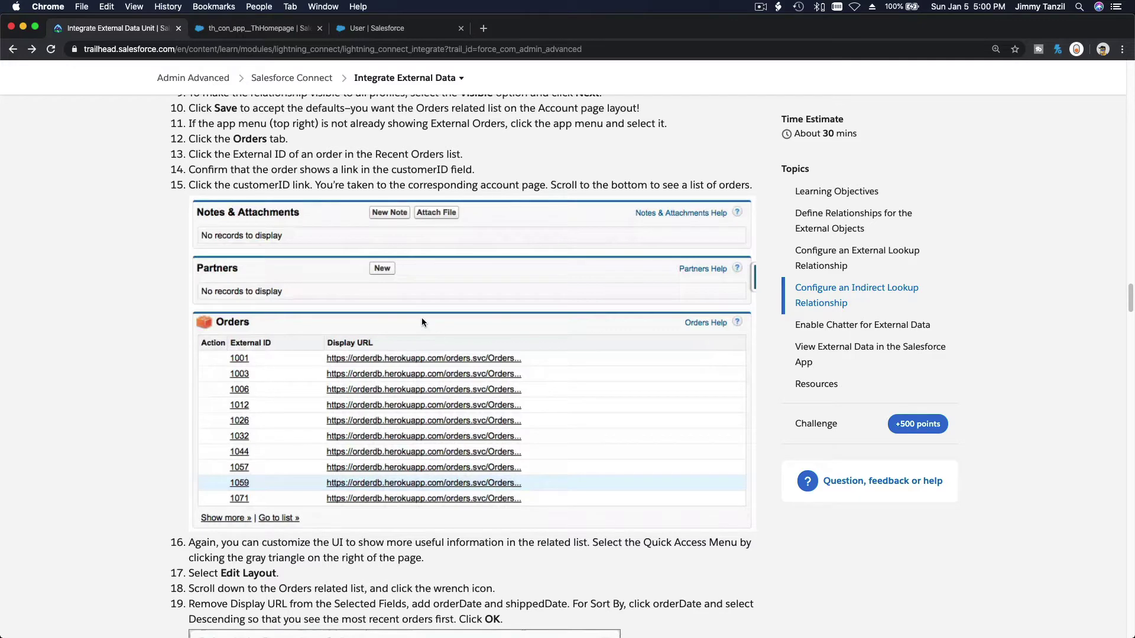
scroll(422, 322, "up", 1)
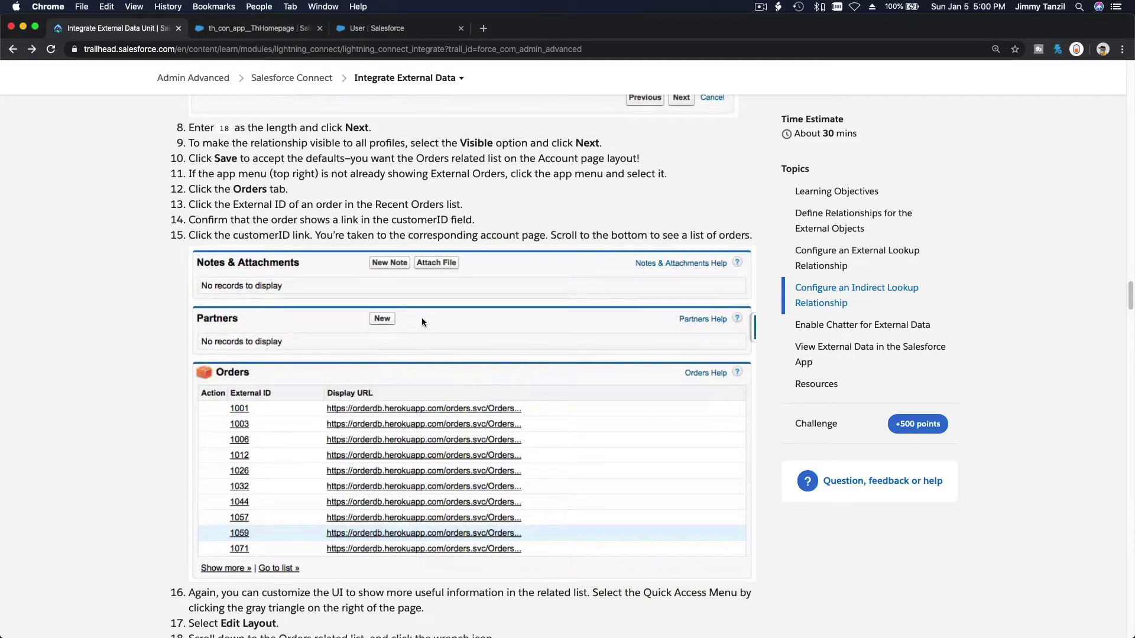
scroll(420, 318, "down", 20)
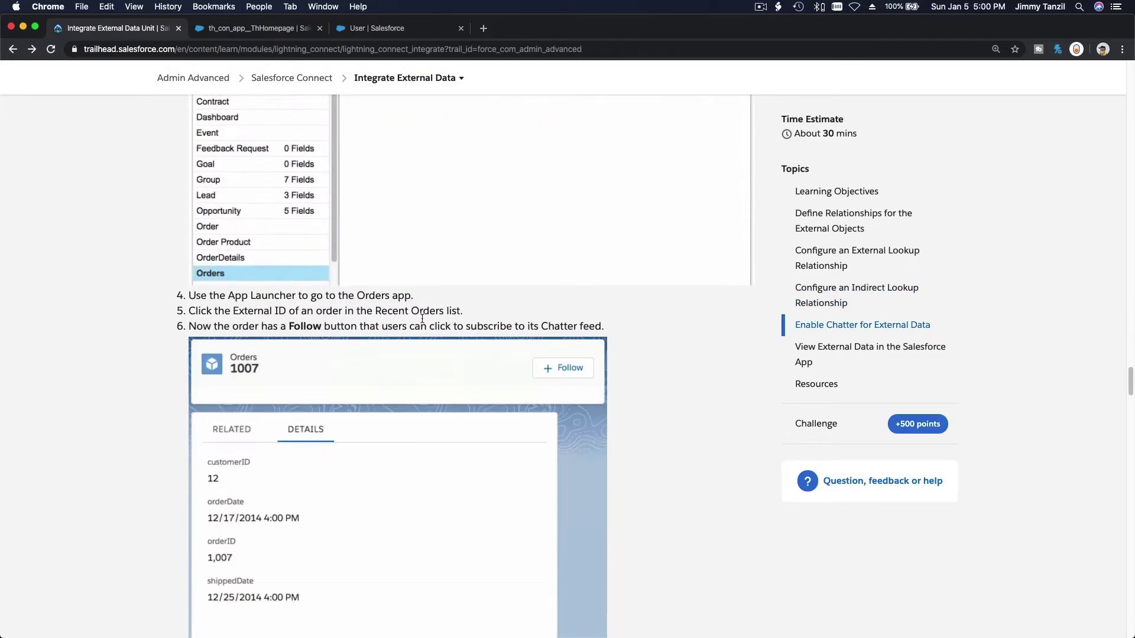
scroll(422, 319, "down", 20)
scroll(421, 326, "down", 20)
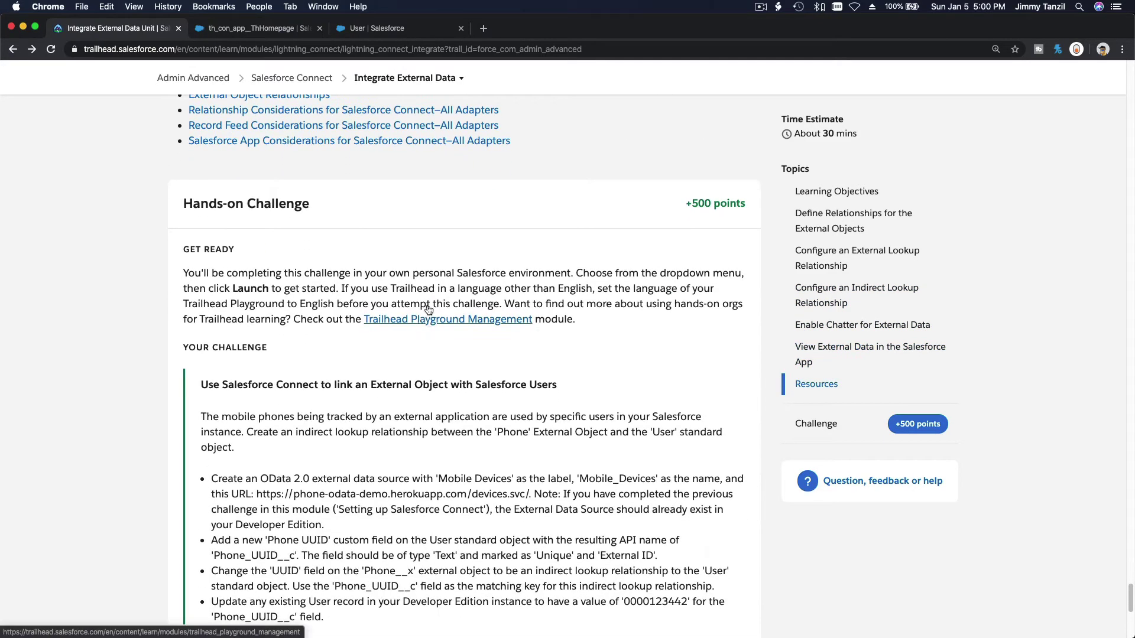
Scroll to the challenge requirements and highlight the first two bullets while reading.
scroll(371, 343, "down", 3)
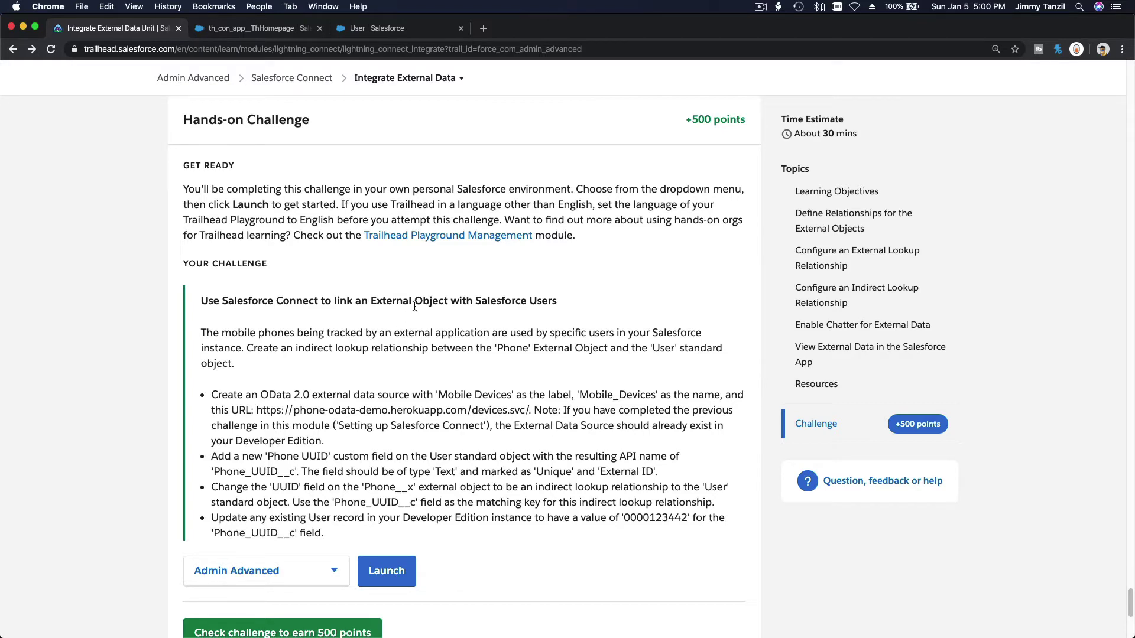
scroll(415, 306, "down", 4)
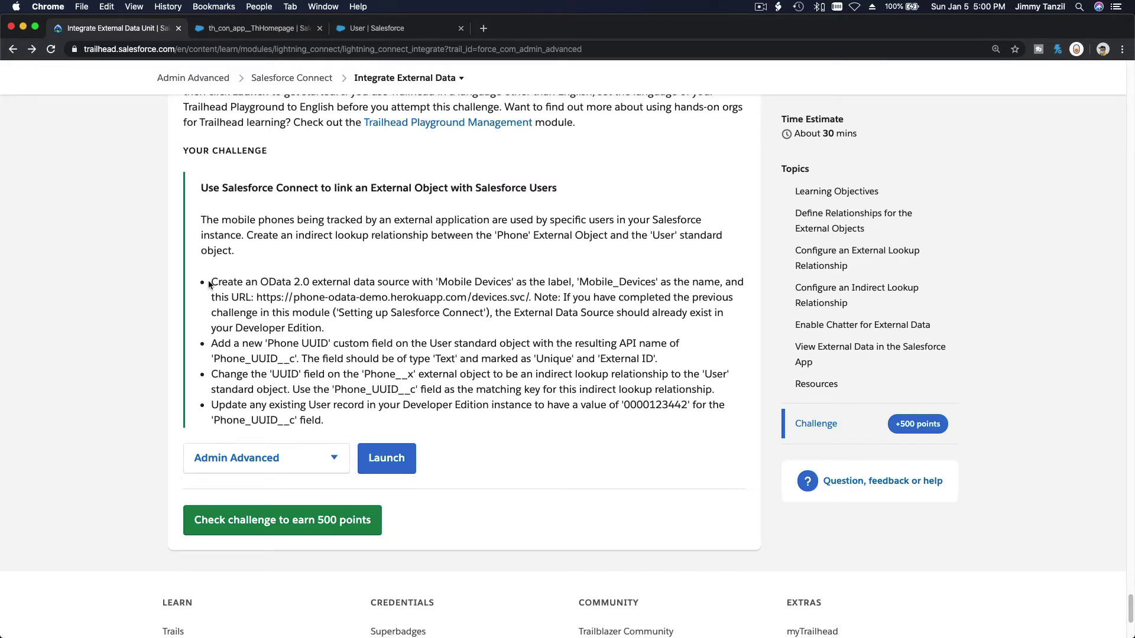
left_click_drag(214, 283, 330, 328)
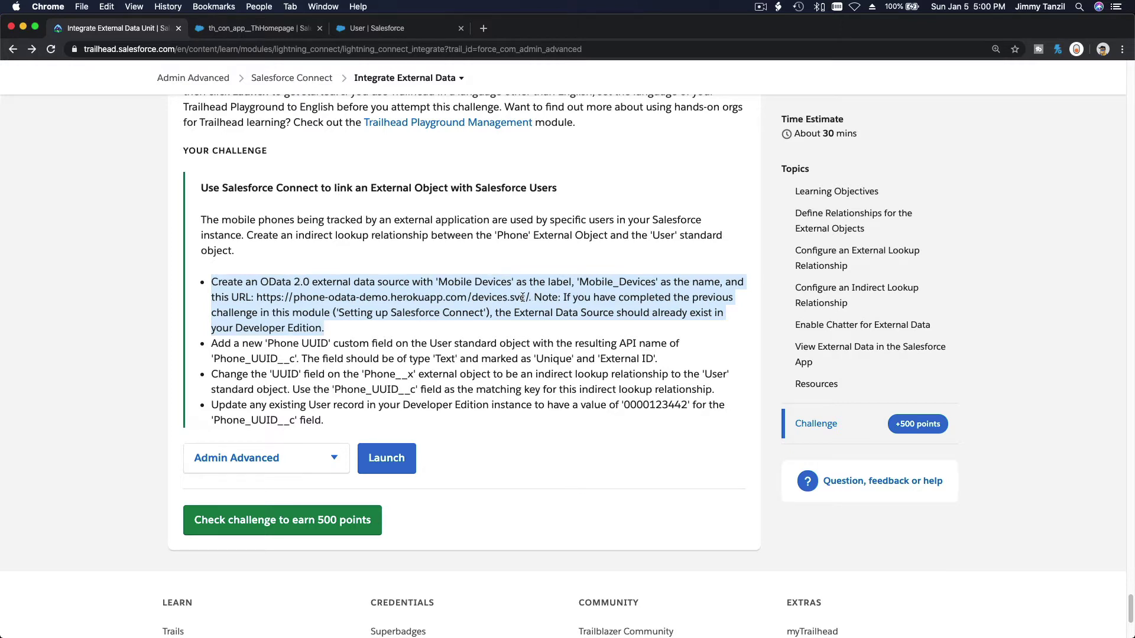
triple_click(214, 343)
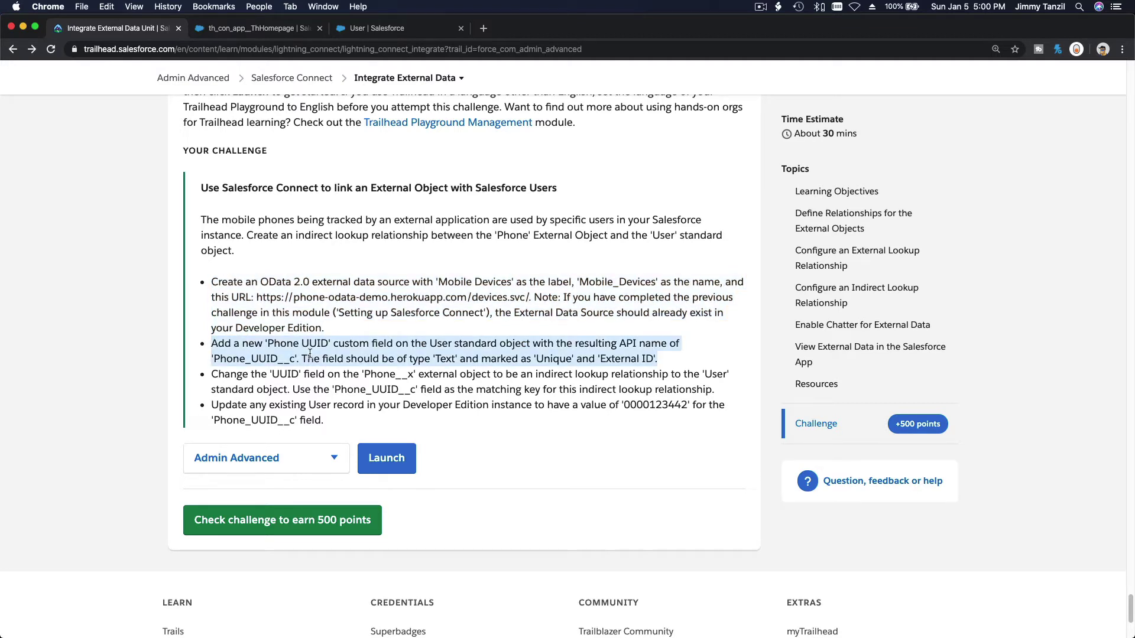
left_click(273, 347)
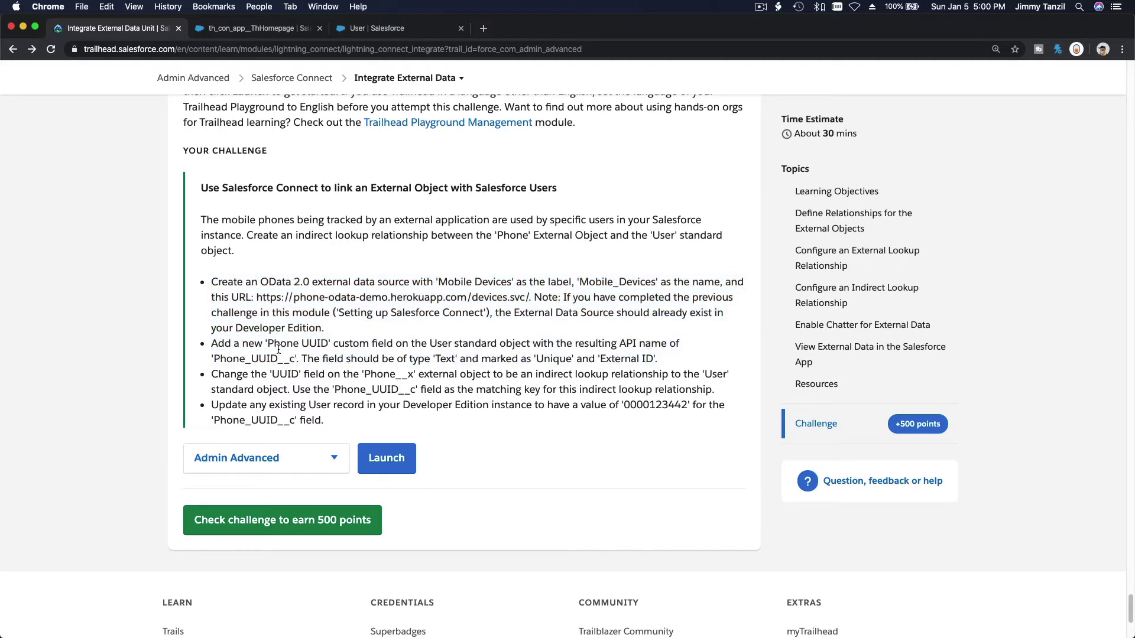
Copy 'Phone UUID' and note its Text, Unique and External ID requirements.
left_click_drag(267, 344, 330, 346)
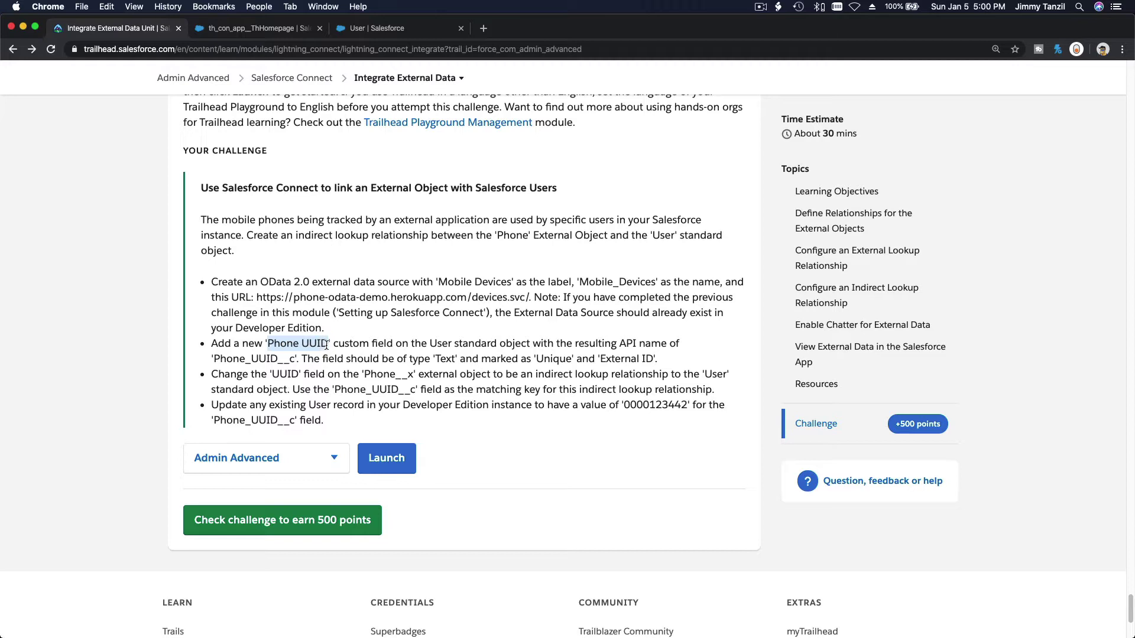
key("super+c")
double_click(442, 359)
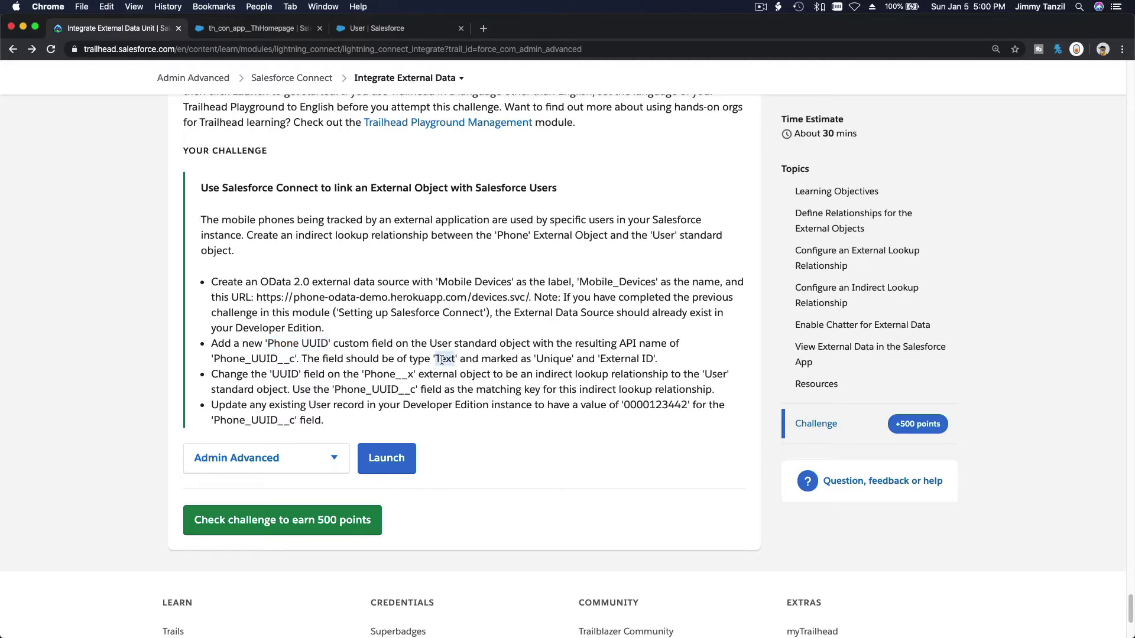
double_click(553, 358)
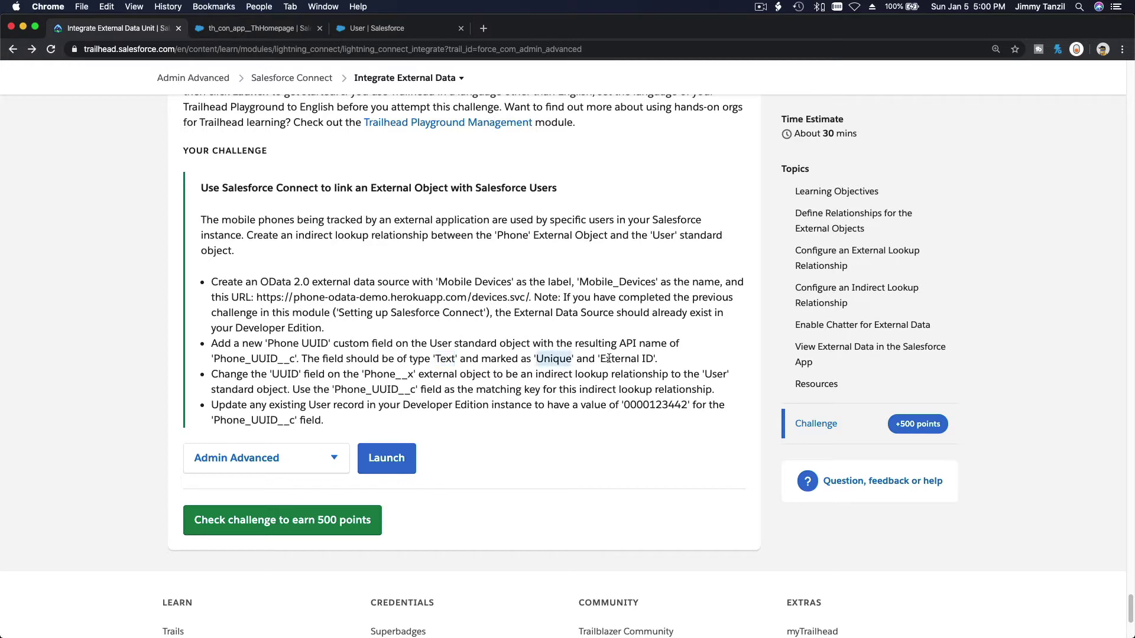
double_click(608, 359)
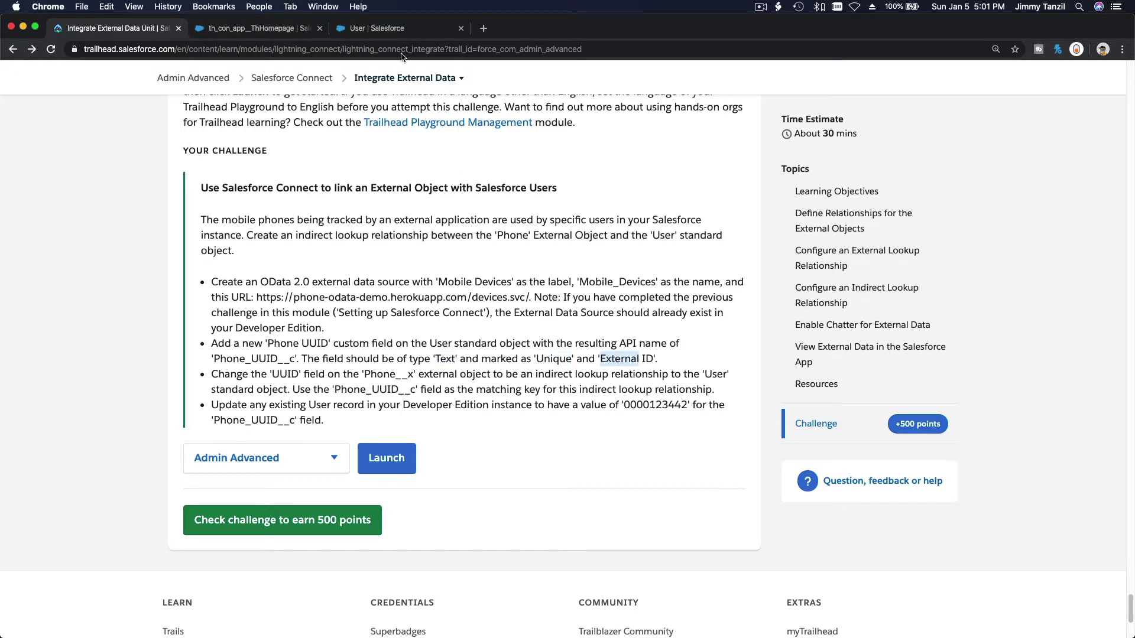
Start a new Text custom field on the User object.
left_click(391, 30)
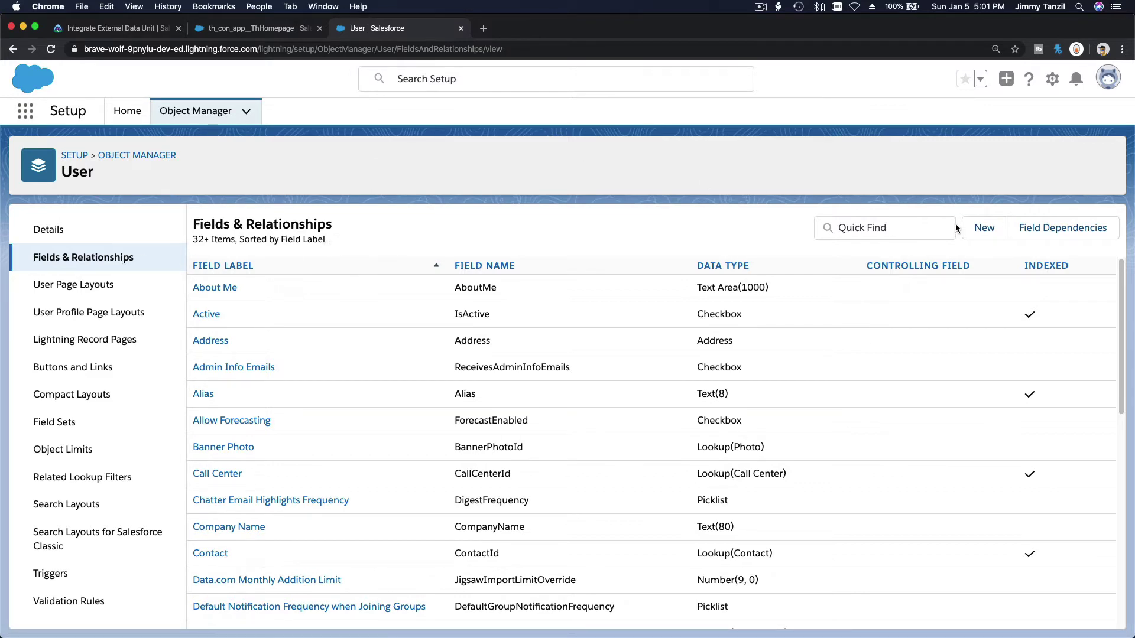
left_click(983, 228)
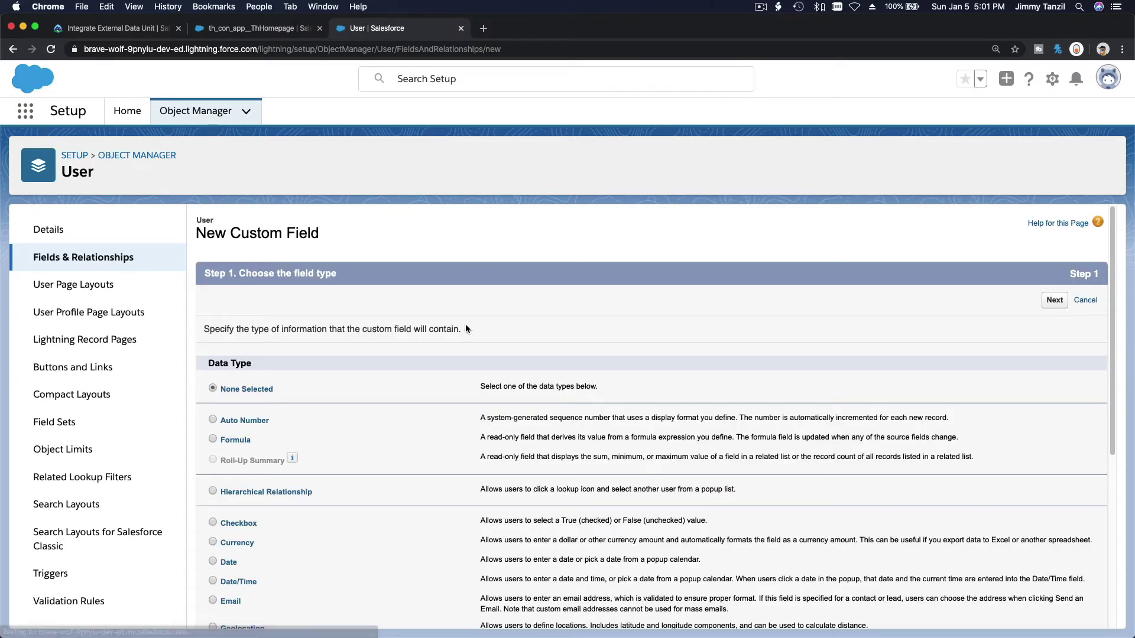
scroll(466, 329, "down", 5)
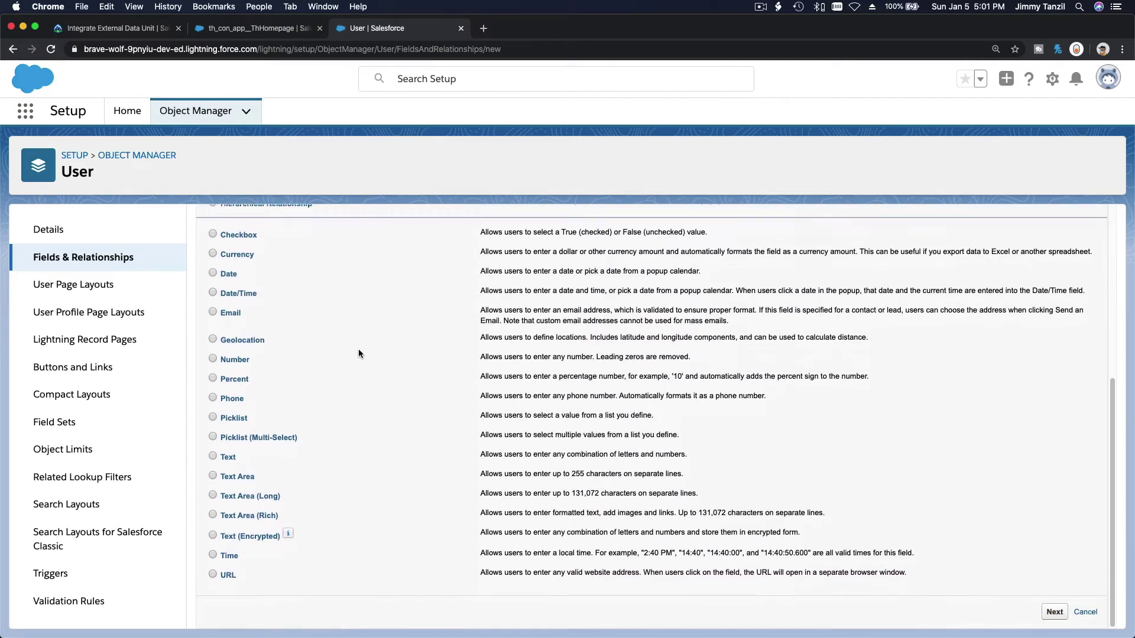
left_click(220, 457)
left_click(1051, 609)
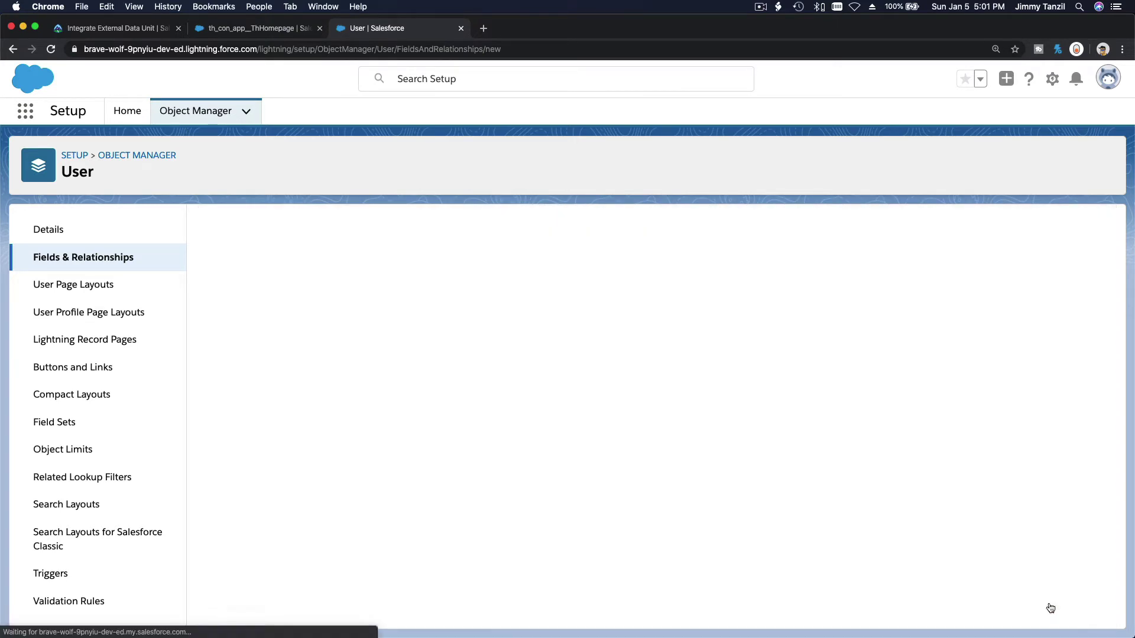
Label the field 'Phone UUID' with length 64, marked Unique and External ID.
key("super+v")
key("Tab")
key("Tab")
type("64")
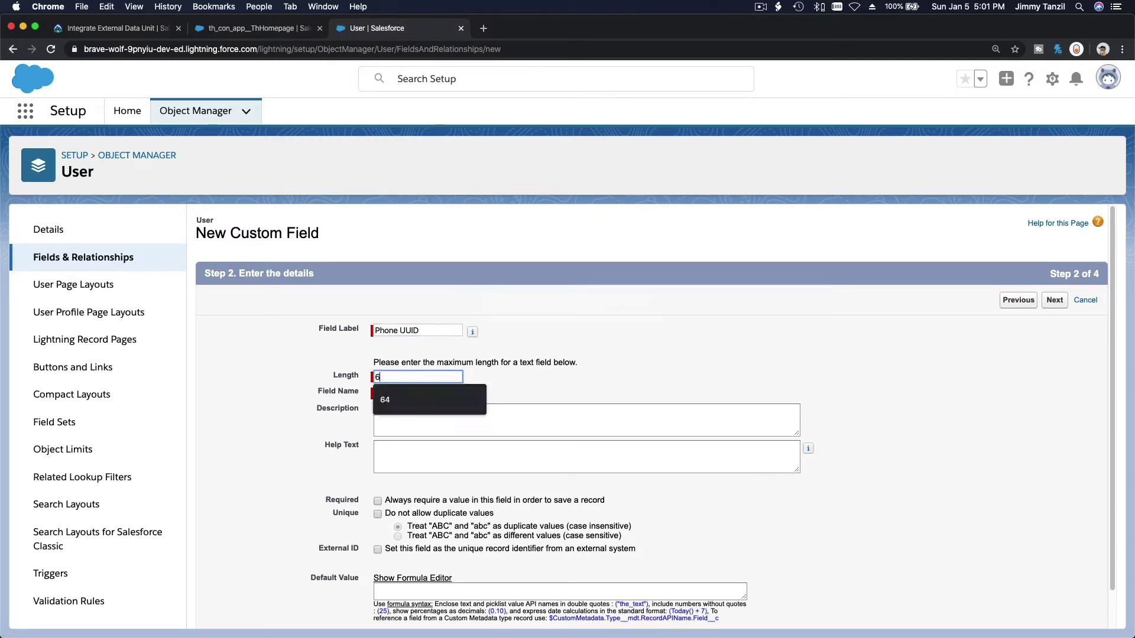
left_click(669, 384)
scroll(669, 384, "down", 2)
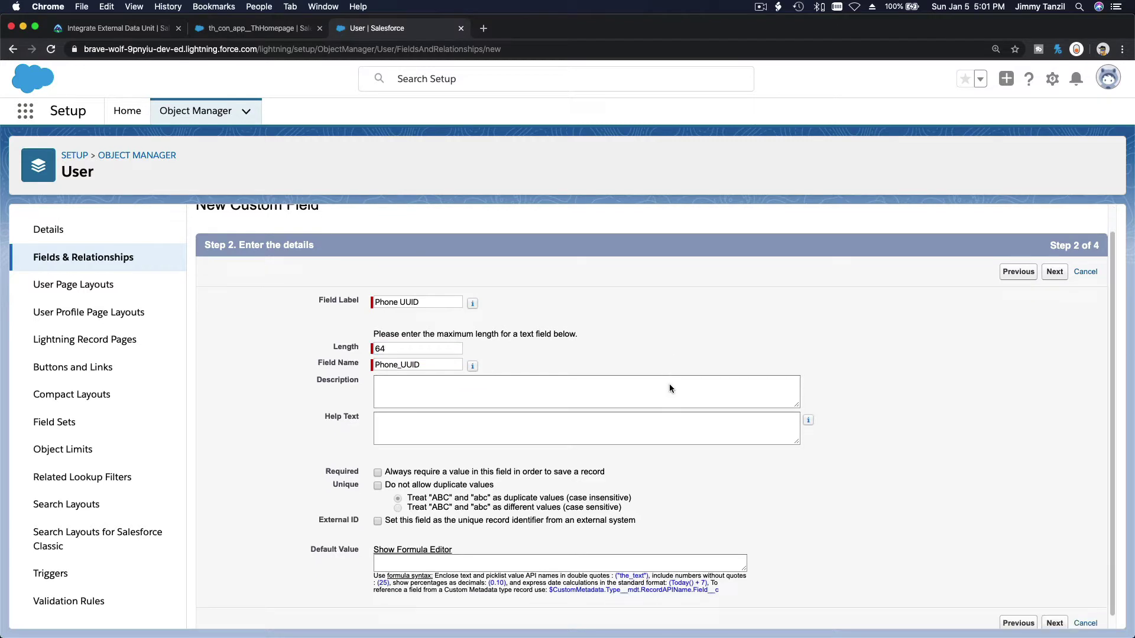
left_click(379, 475)
left_click(378, 509)
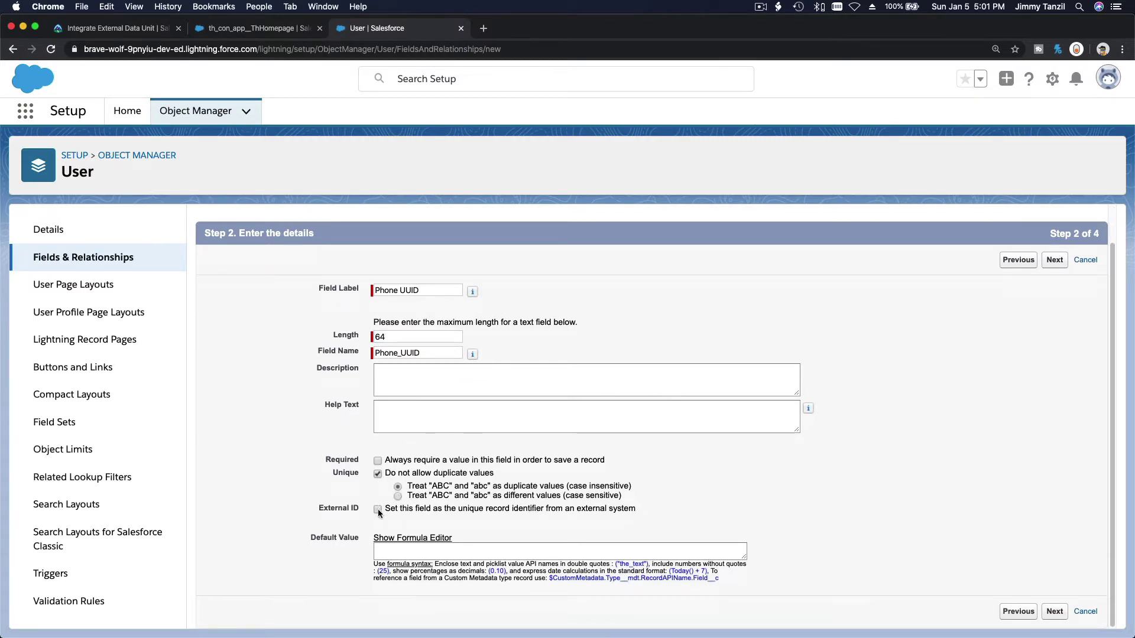
Accept default security and layouts, save the field, and return to Trailhead.
left_click(1054, 263)
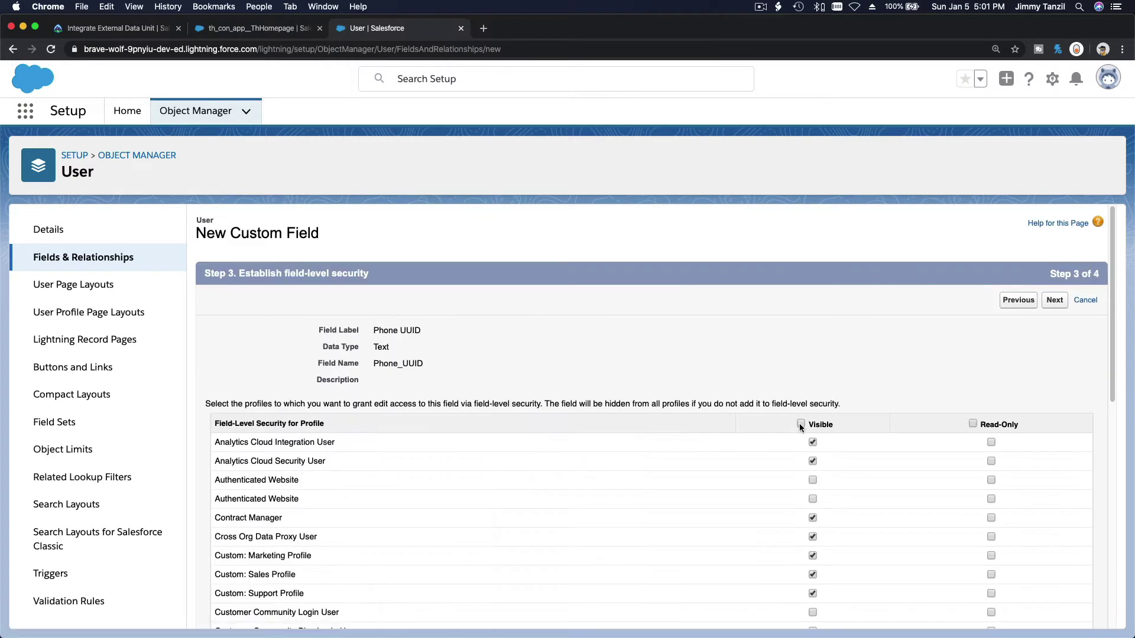
left_click(1054, 300)
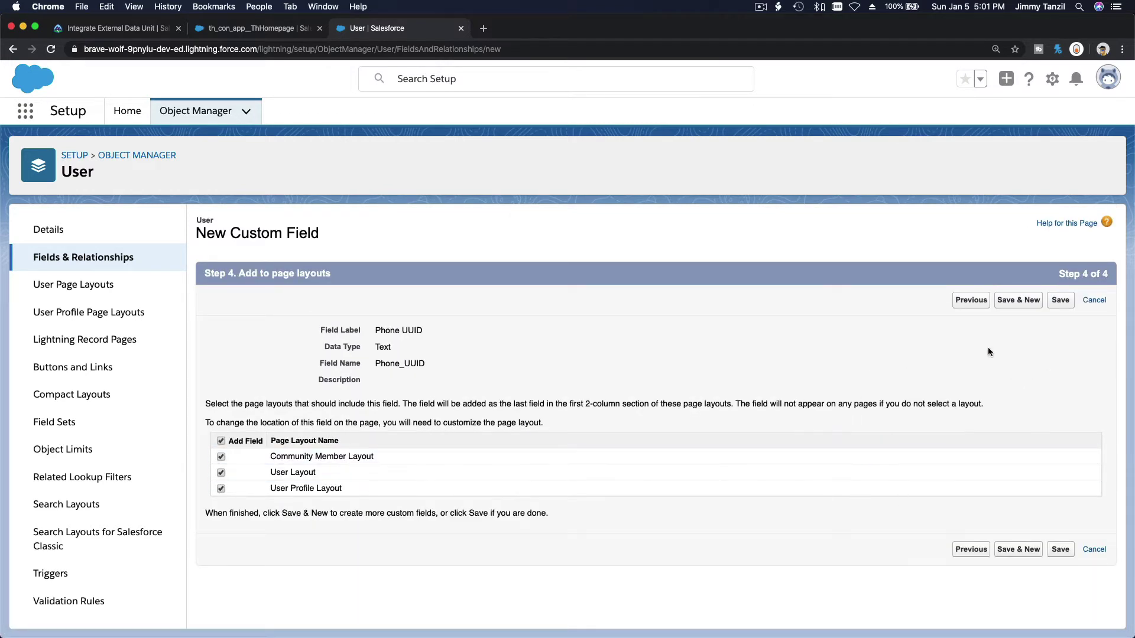
left_click(1060, 301)
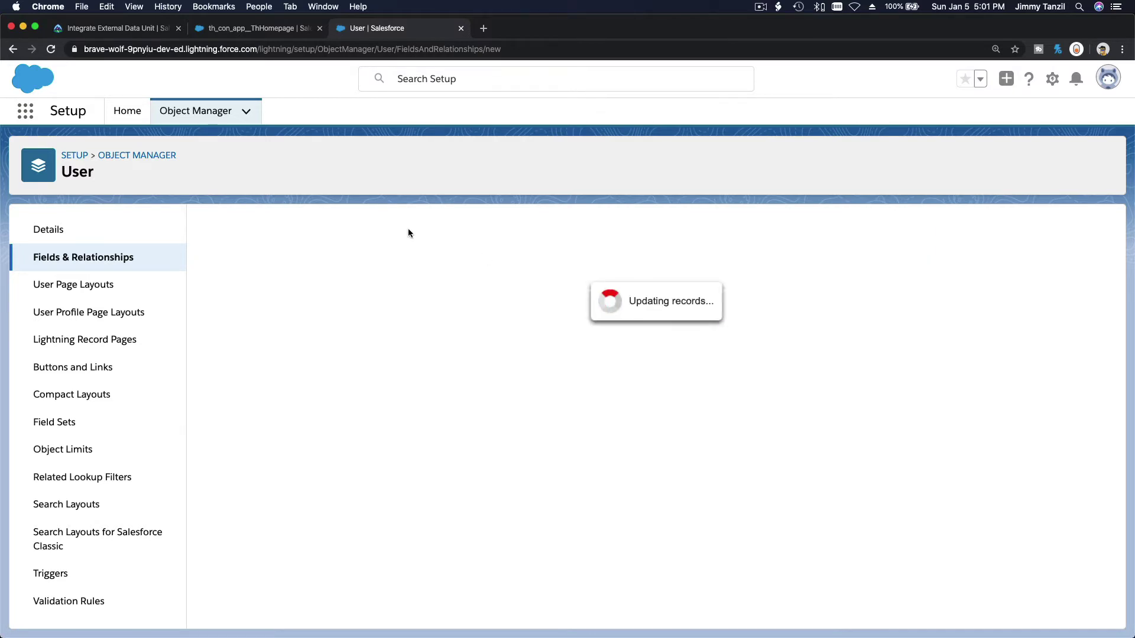
left_click(113, 28)
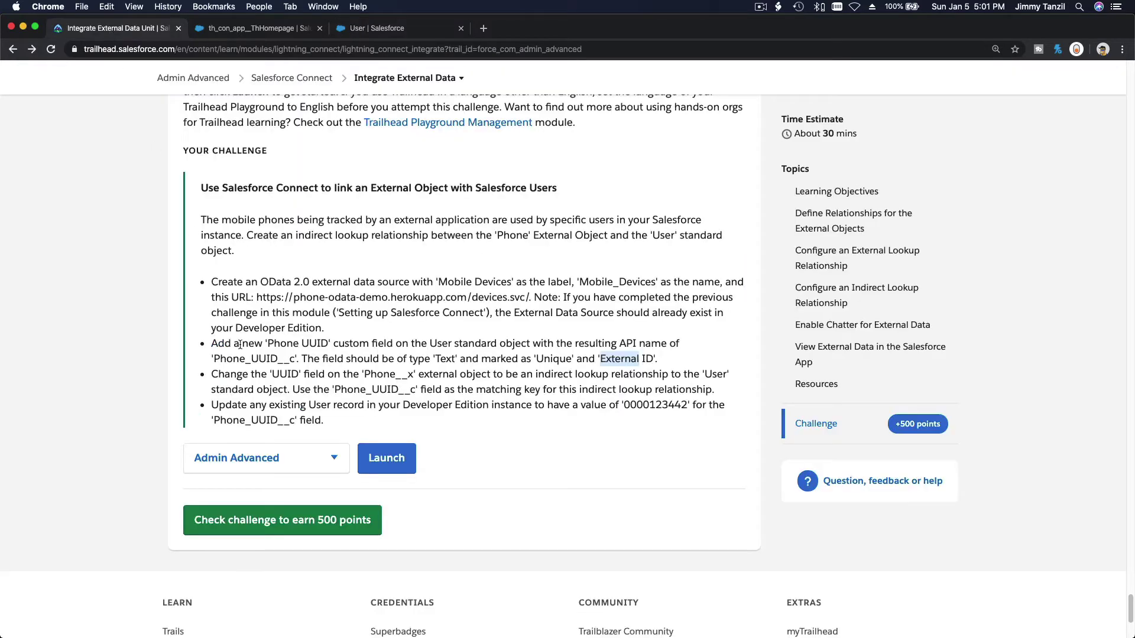
double_click(285, 374)
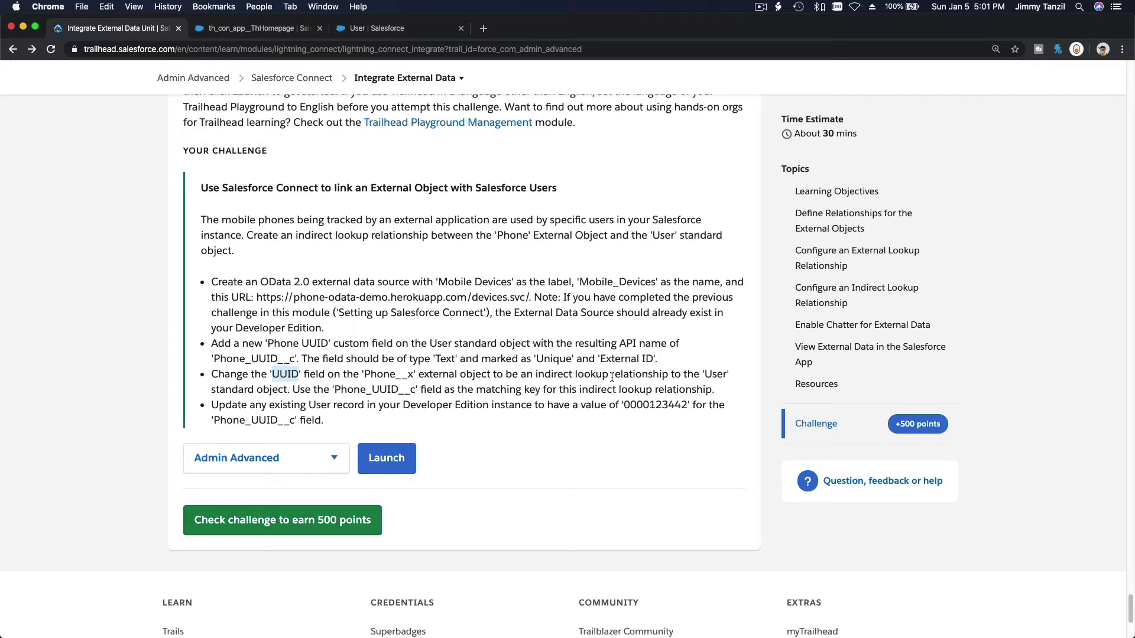
left_click(538, 375)
left_click_drag(537, 375, 685, 376)
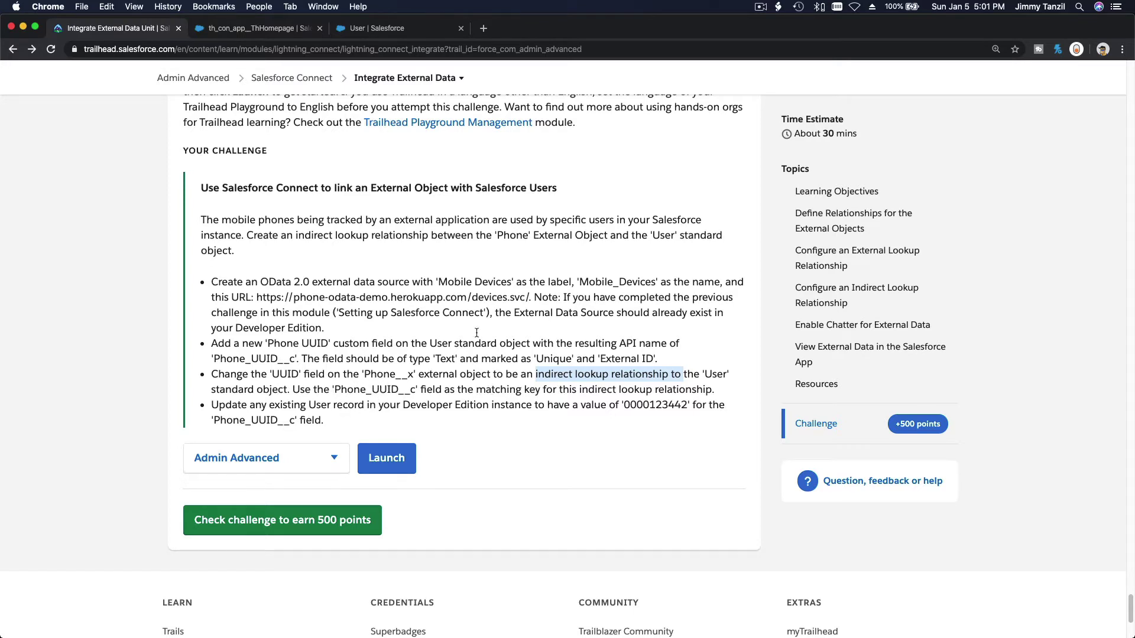
left_click(359, 29)
Open the Phone external object's UUID field and change its field type.
left_click(127, 112)
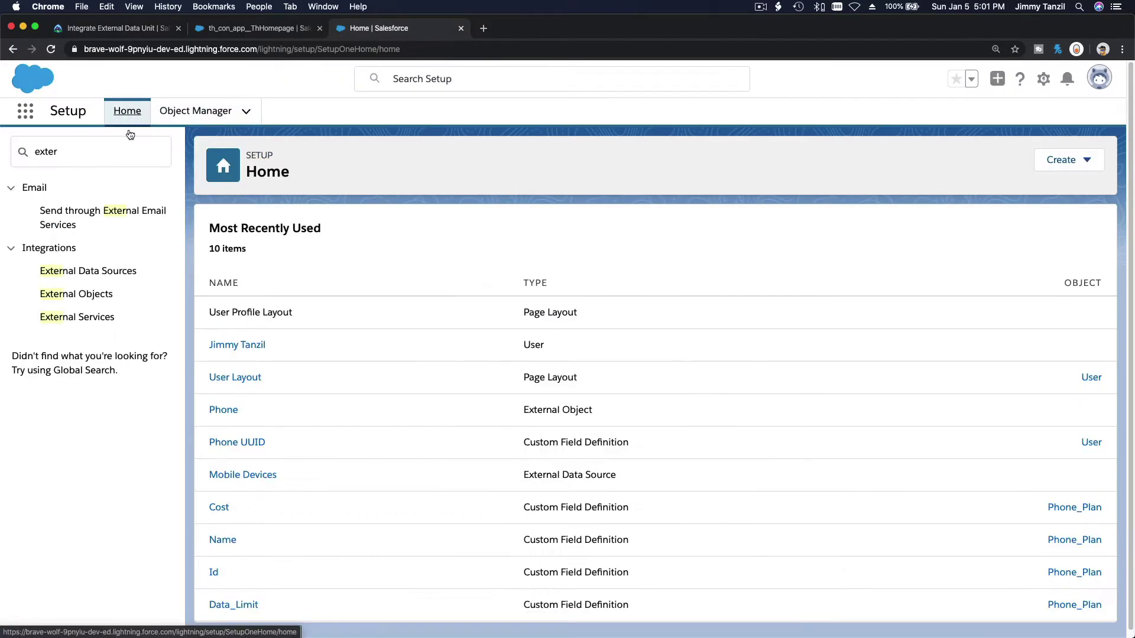
left_click(107, 300)
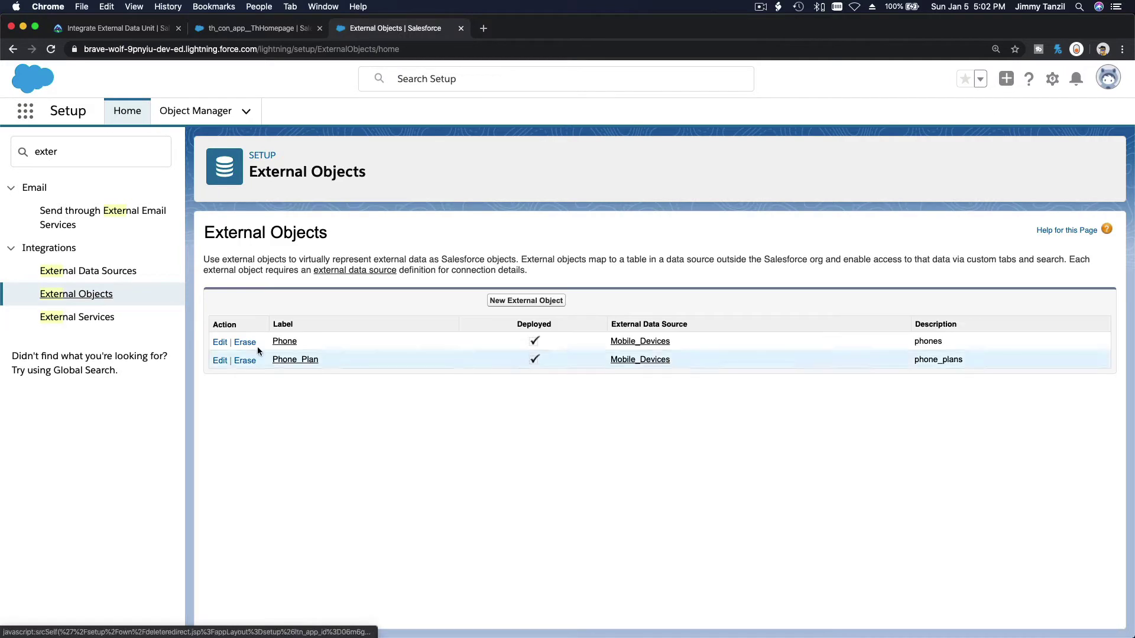
left_click(285, 340)
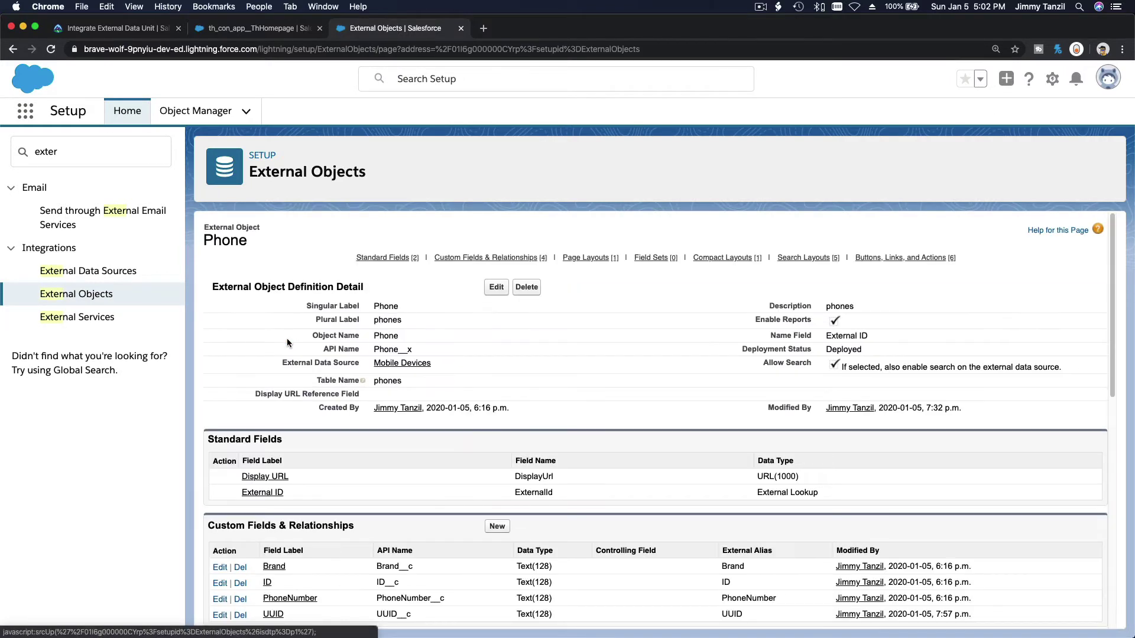
scroll(286, 338, "down", 3)
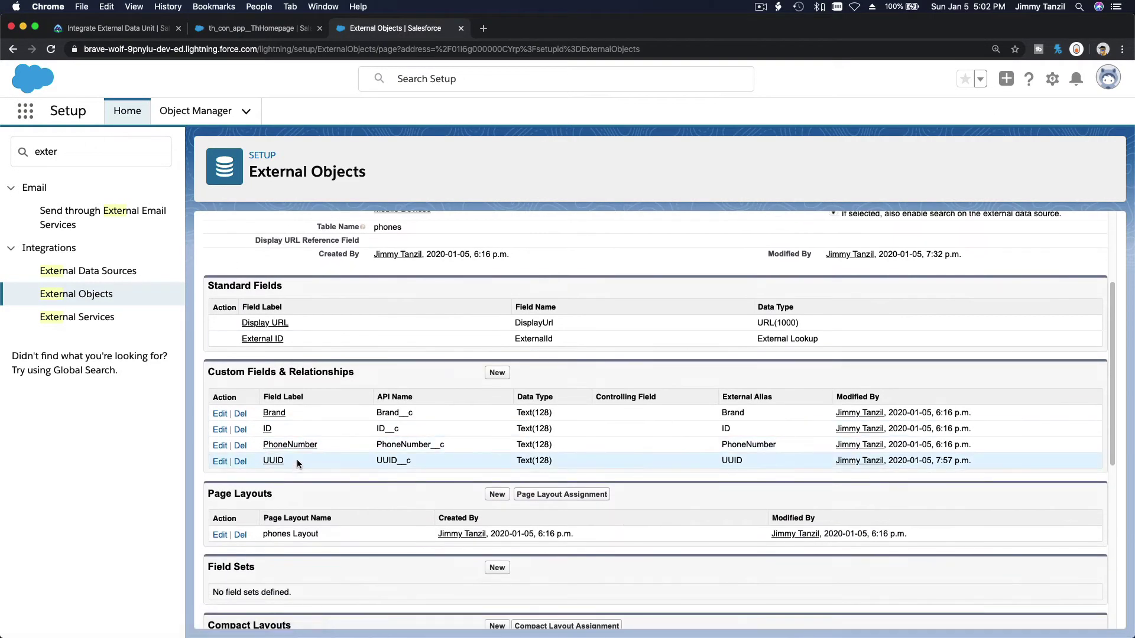
left_click(219, 462)
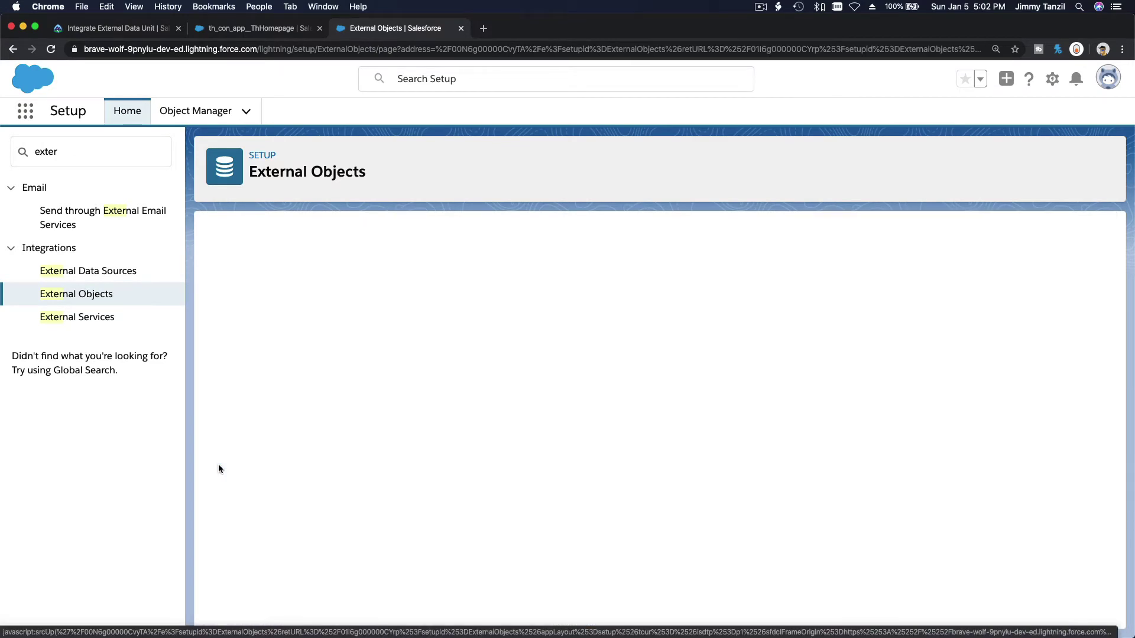
left_click(513, 275)
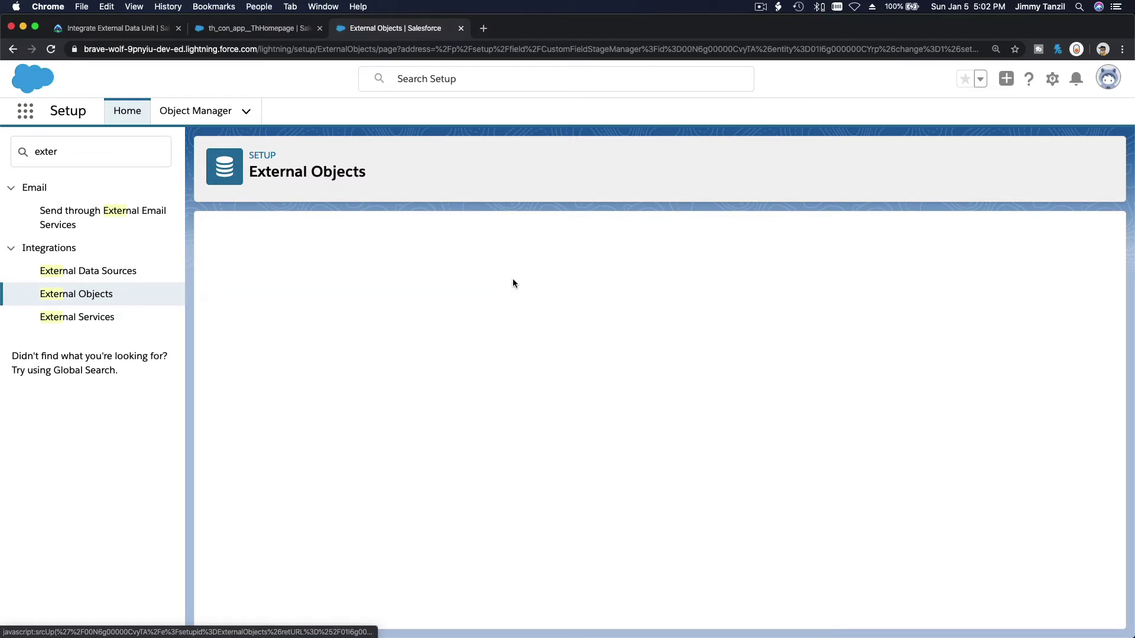
scroll(355, 390, "down", 2)
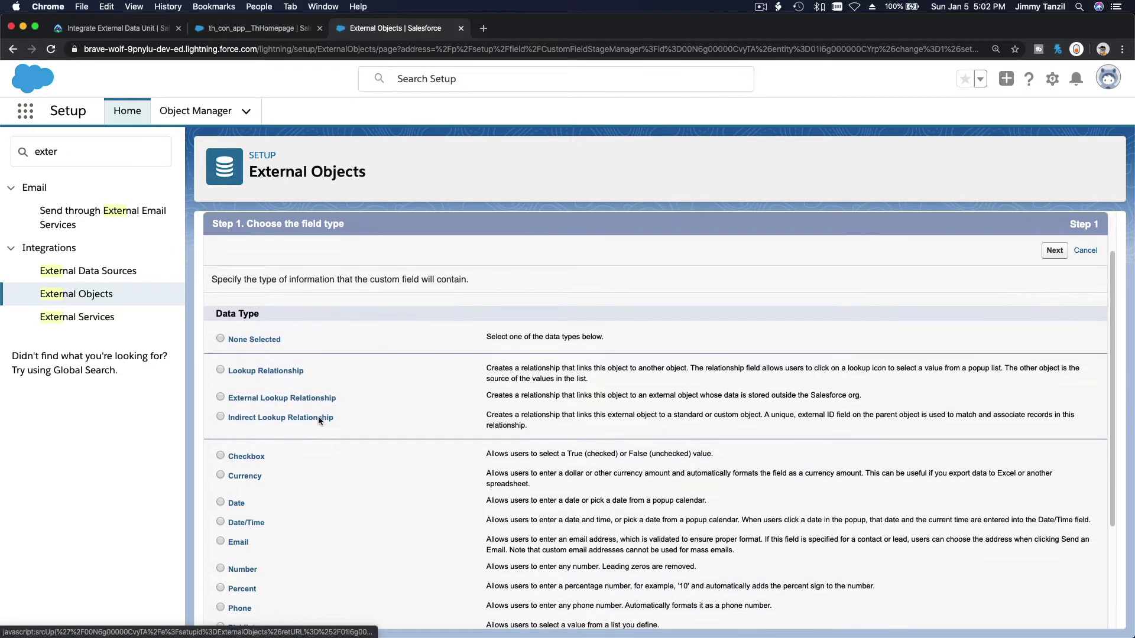
Make UUID an Indirect Lookup to User, matched on Phone_UUID__c.
left_click(1054, 251)
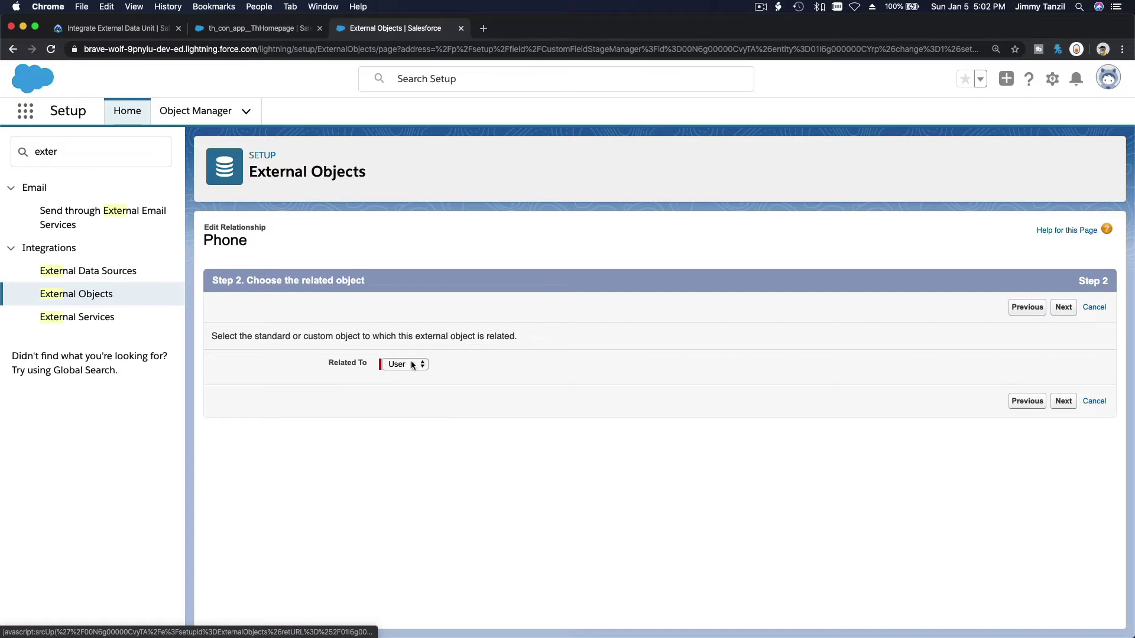
left_click(1063, 307)
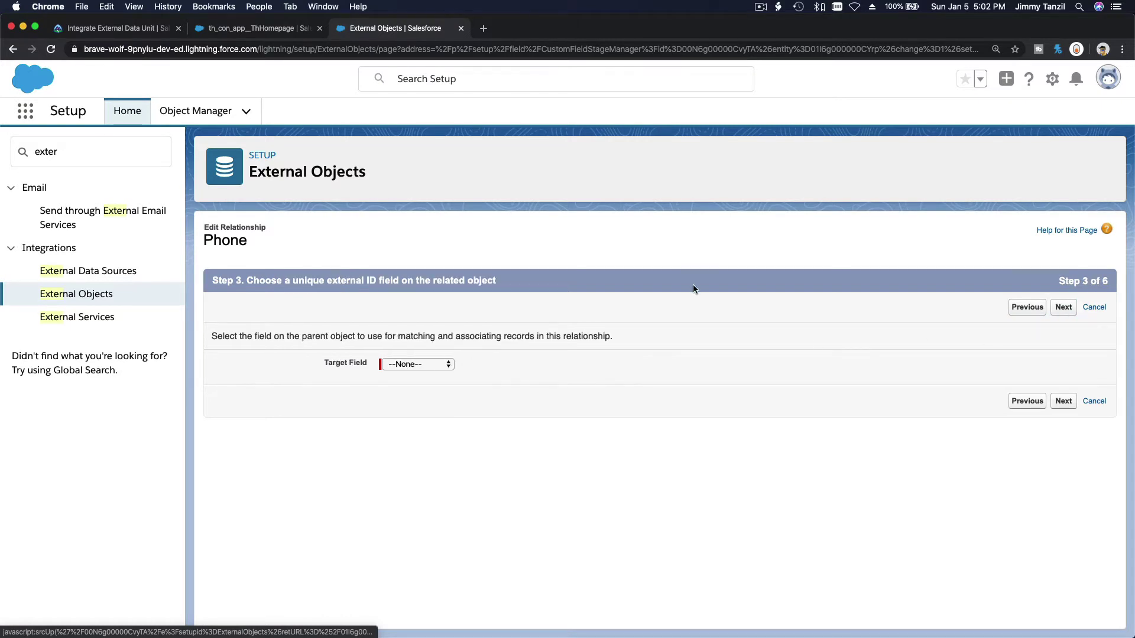
left_click(447, 364)
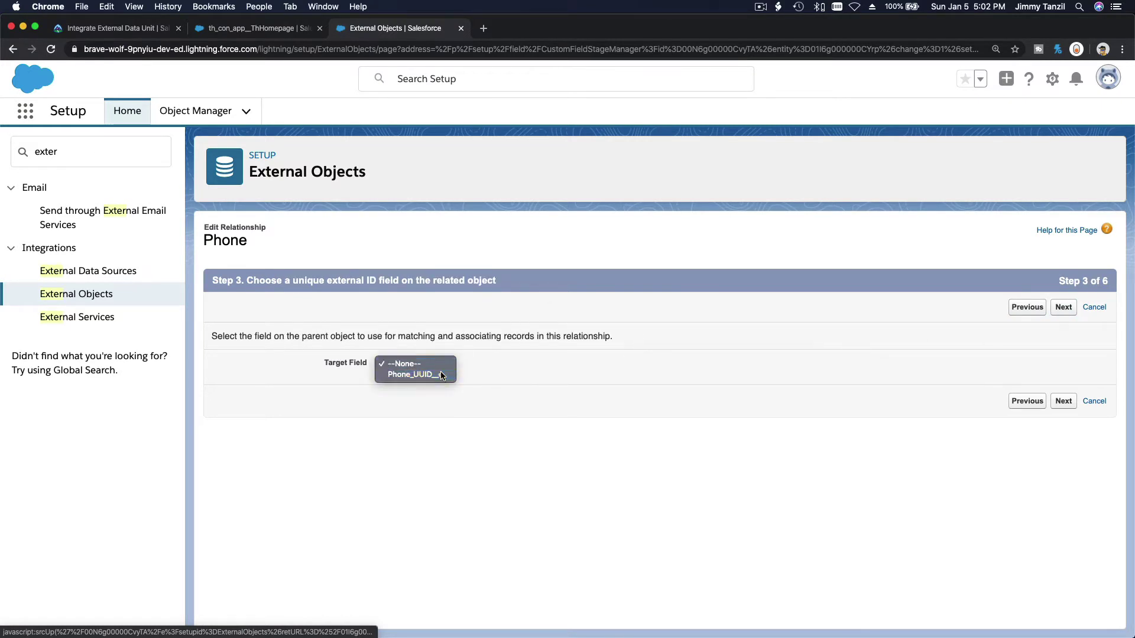
left_click(437, 376)
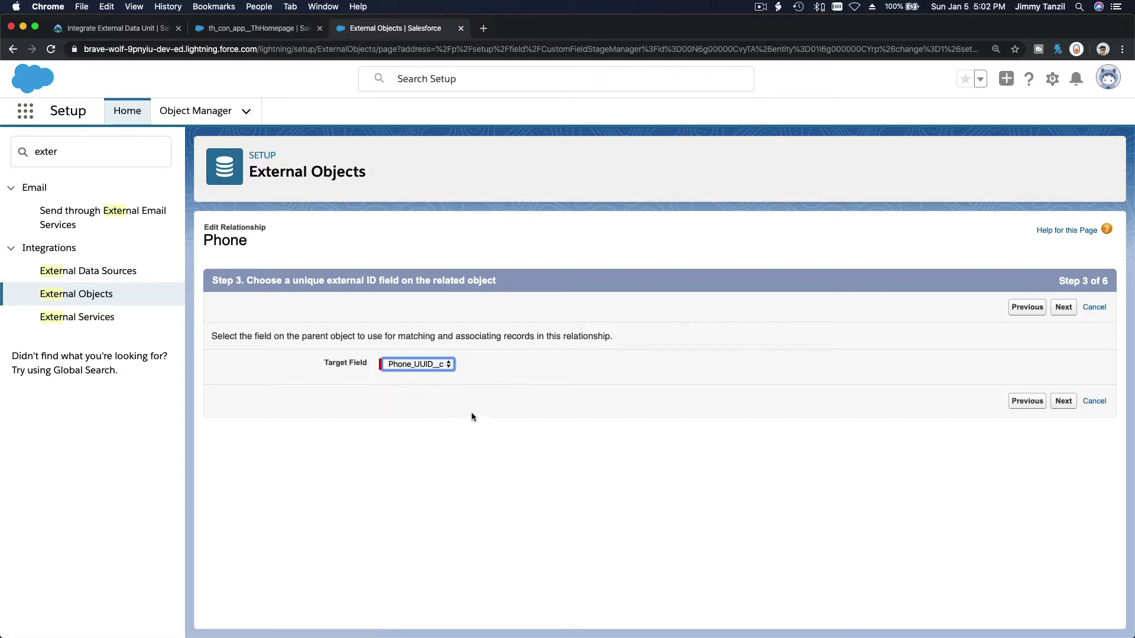
left_click(1063, 306)
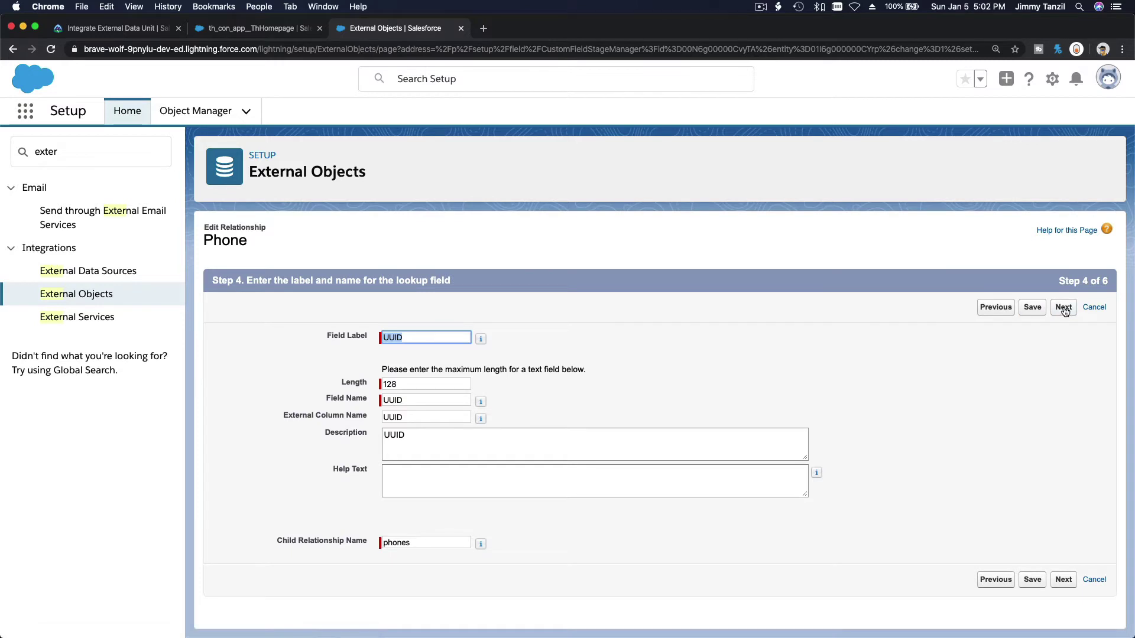
left_click(1066, 312)
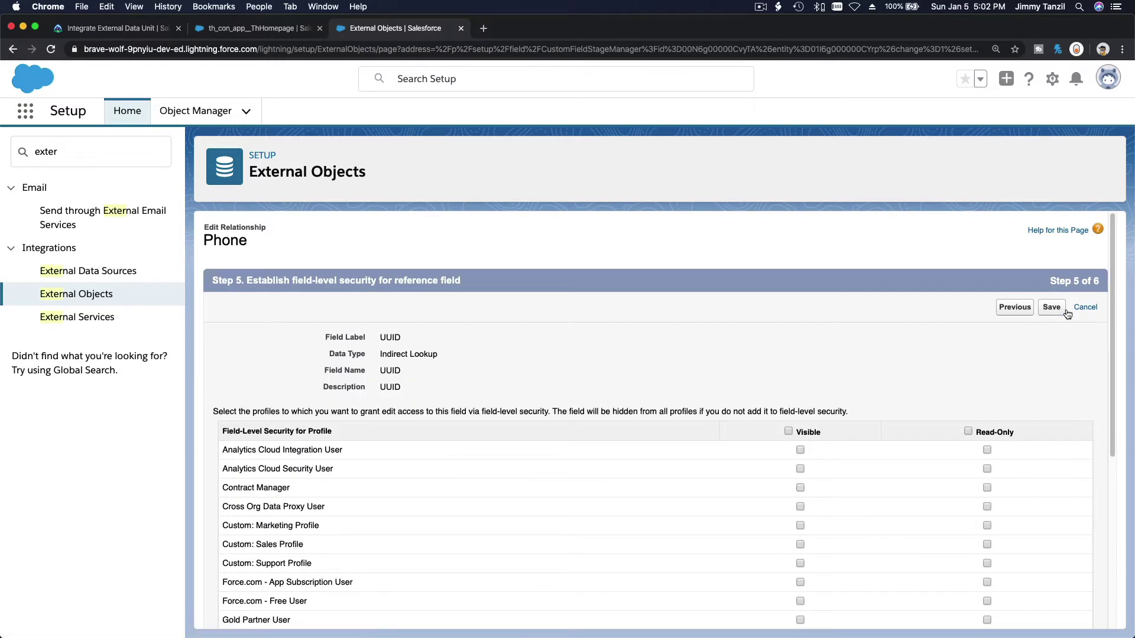
Make the lookup field visible to all profiles and save it.
left_click(788, 432)
left_click(1052, 308)
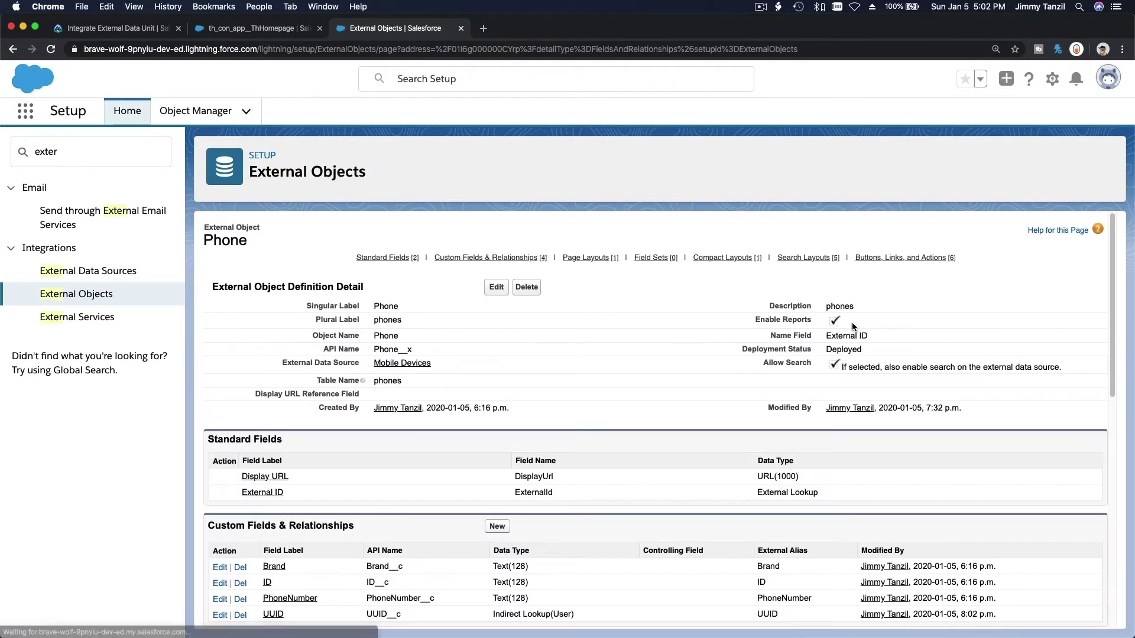
scroll(852, 327, "down", 3)
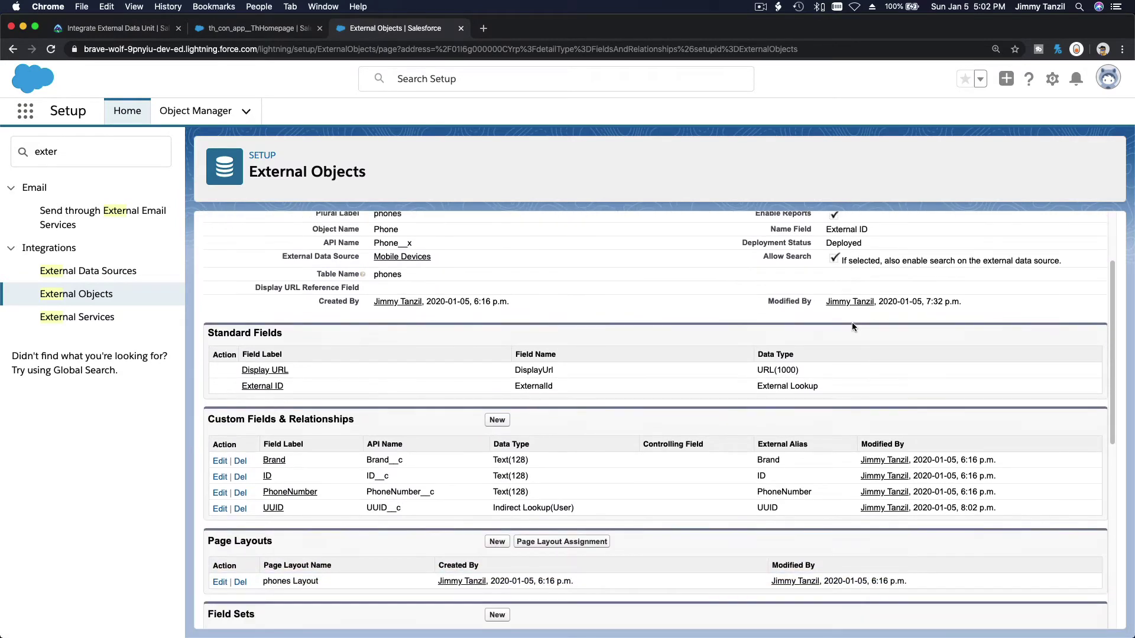
scroll(852, 326, "up", 2)
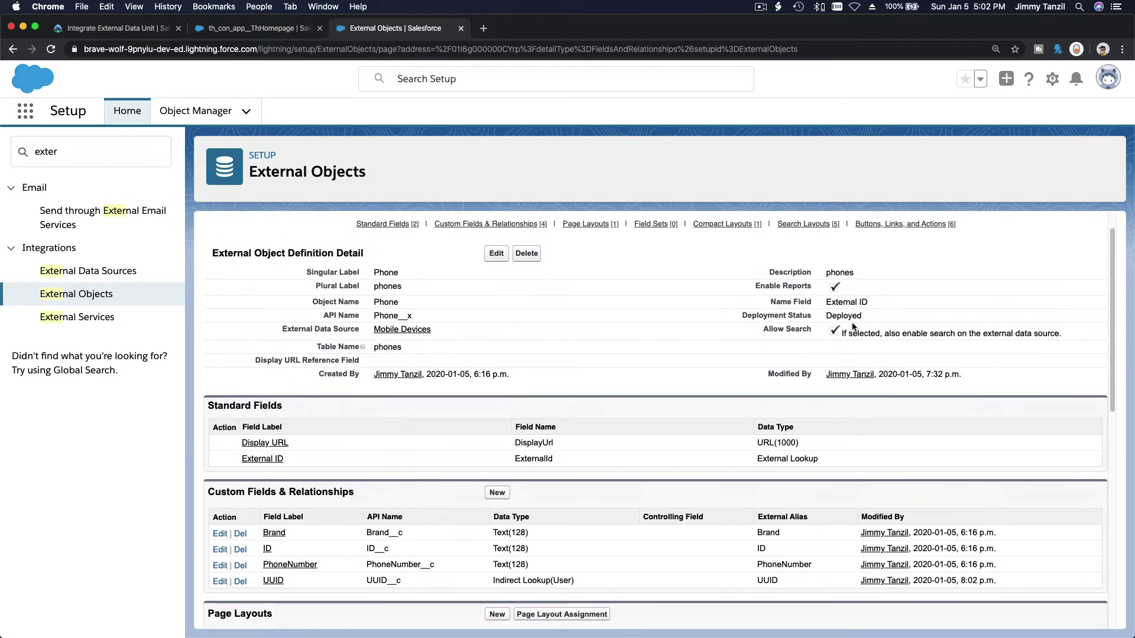
left_click(133, 30)
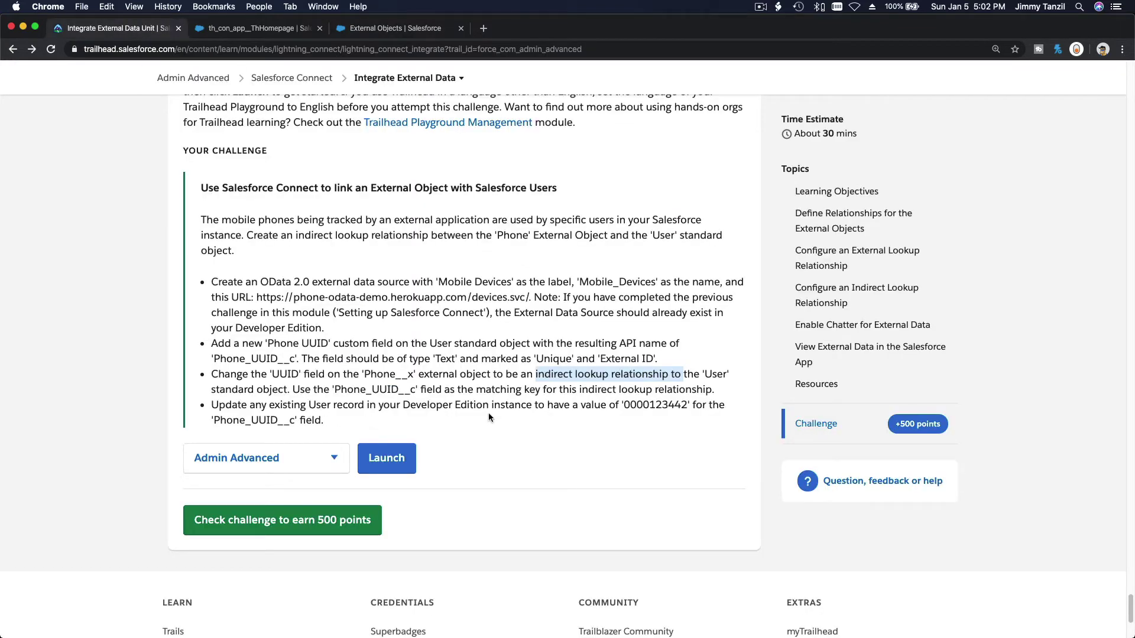
double_click(636, 404)
key("super+c")
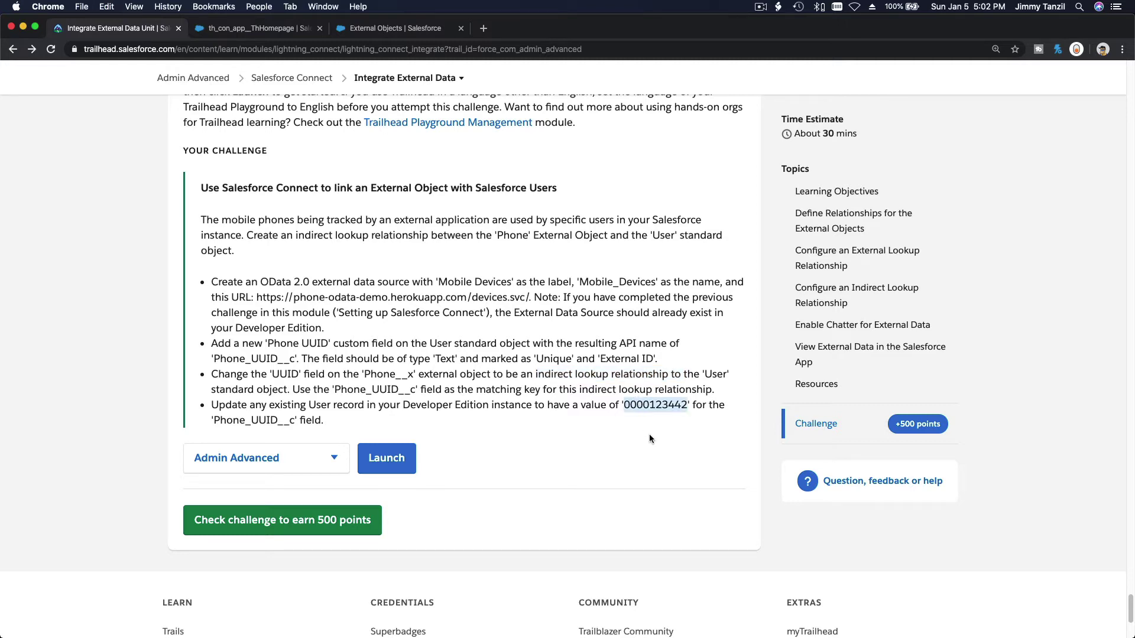
Search Setup for 'user' and open the Users list.
left_click(383, 31)
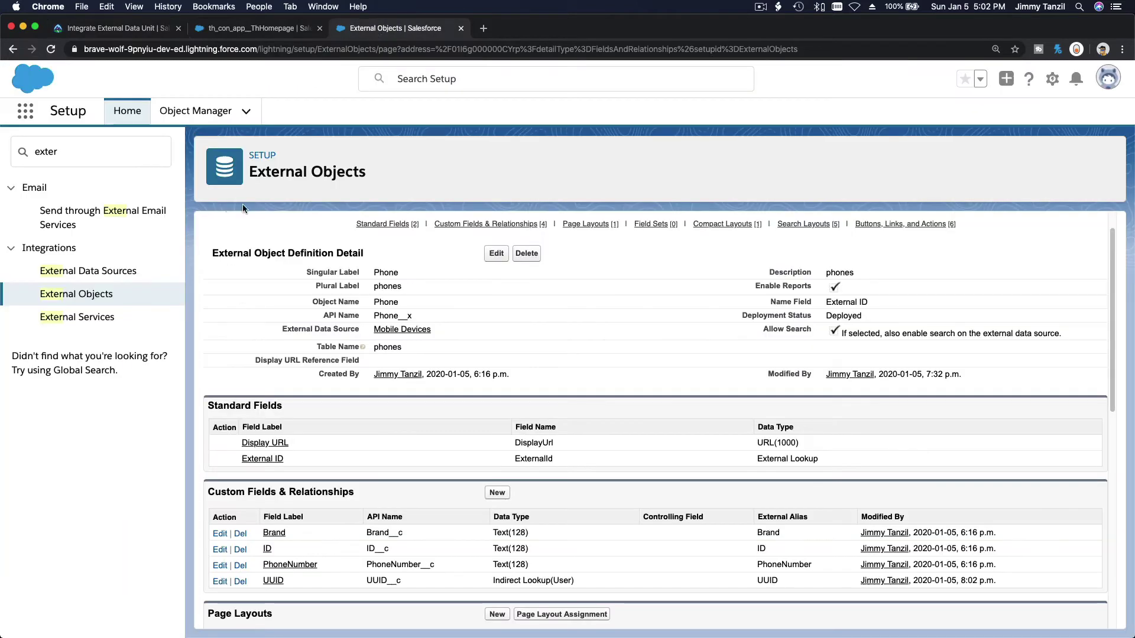
left_click(121, 153)
key("super+a")
type("user")
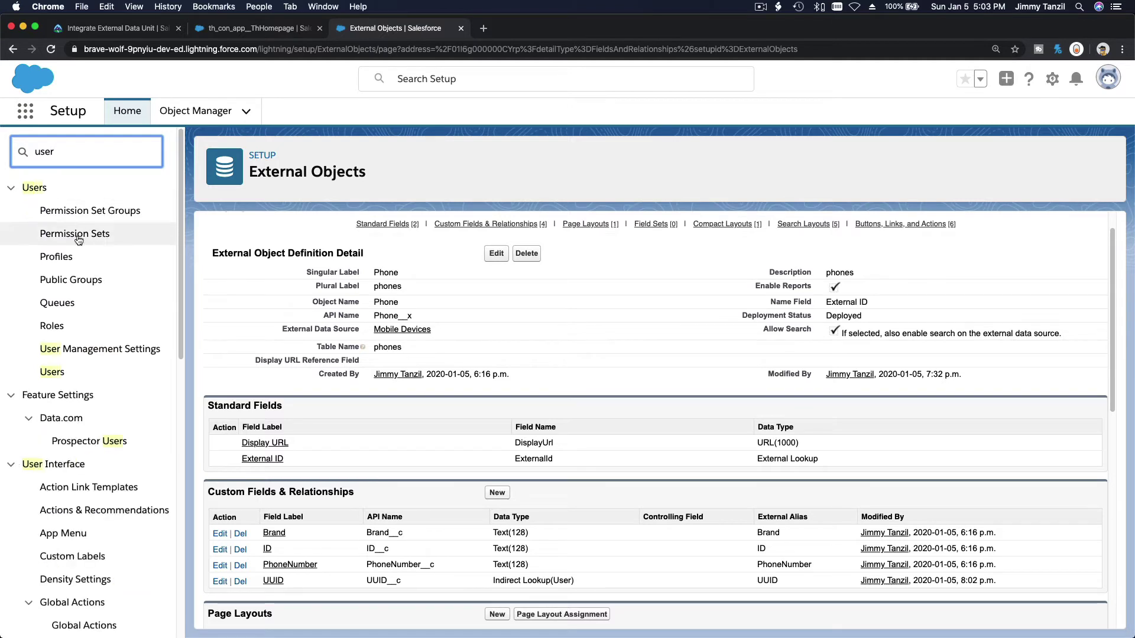
left_click(52, 371)
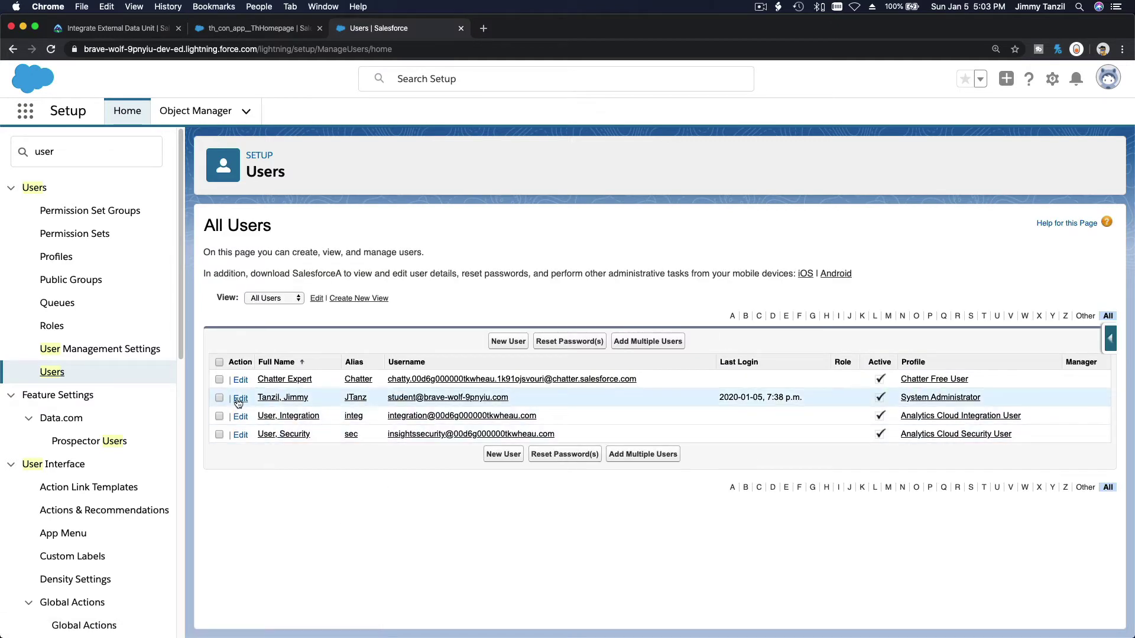
left_click(240, 398)
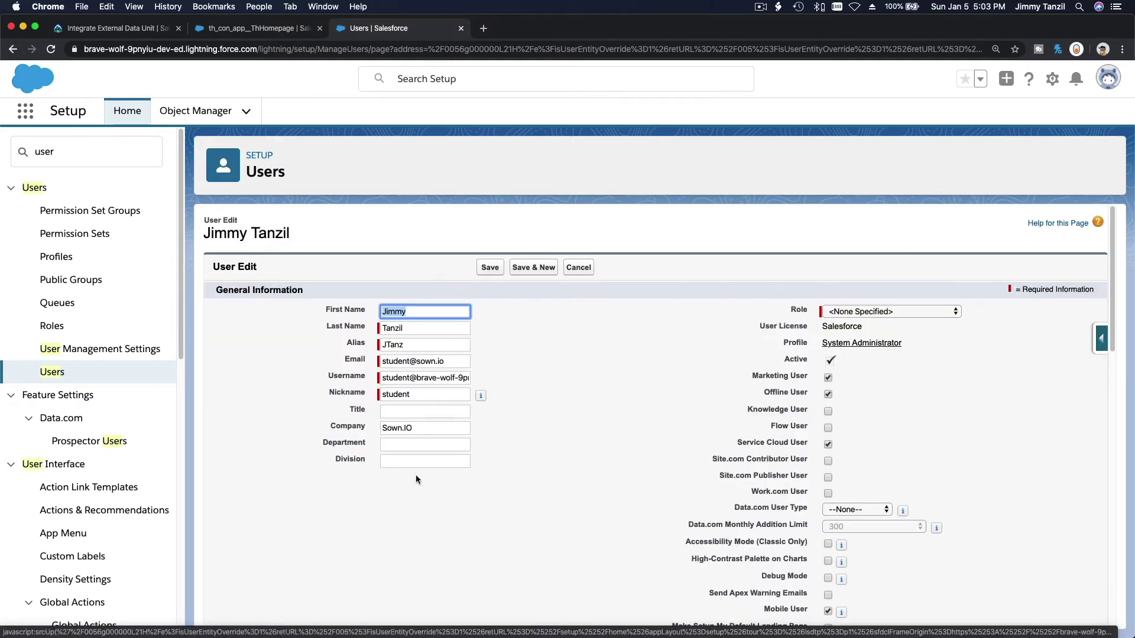
scroll(466, 456, "down", 15)
scroll(467, 455, "down", 2)
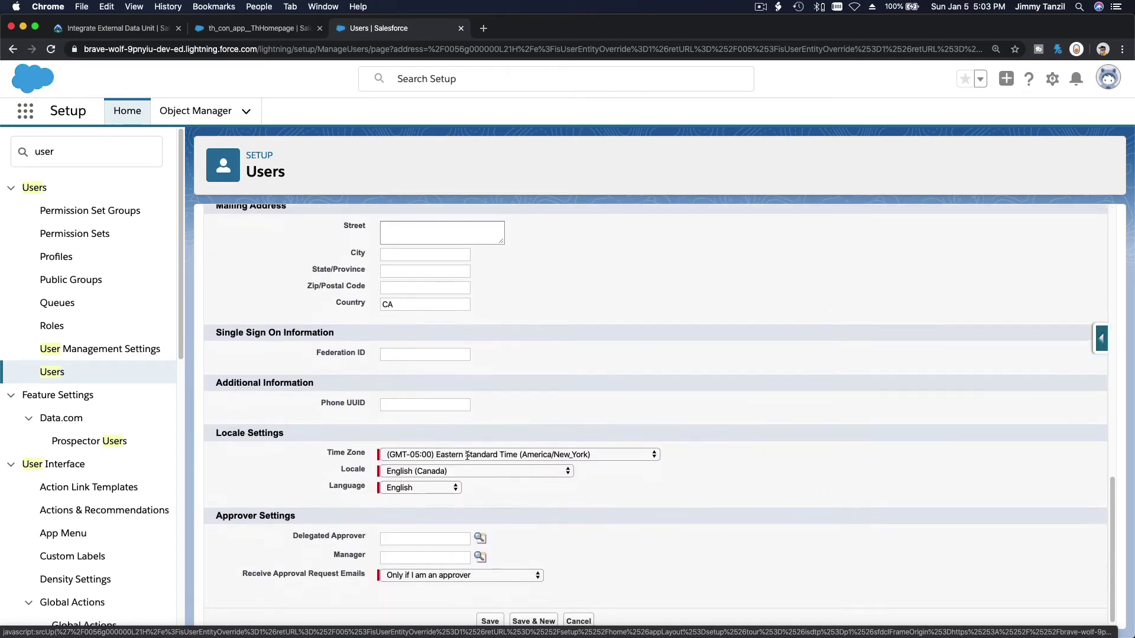
left_click(446, 408)
key("super+v")
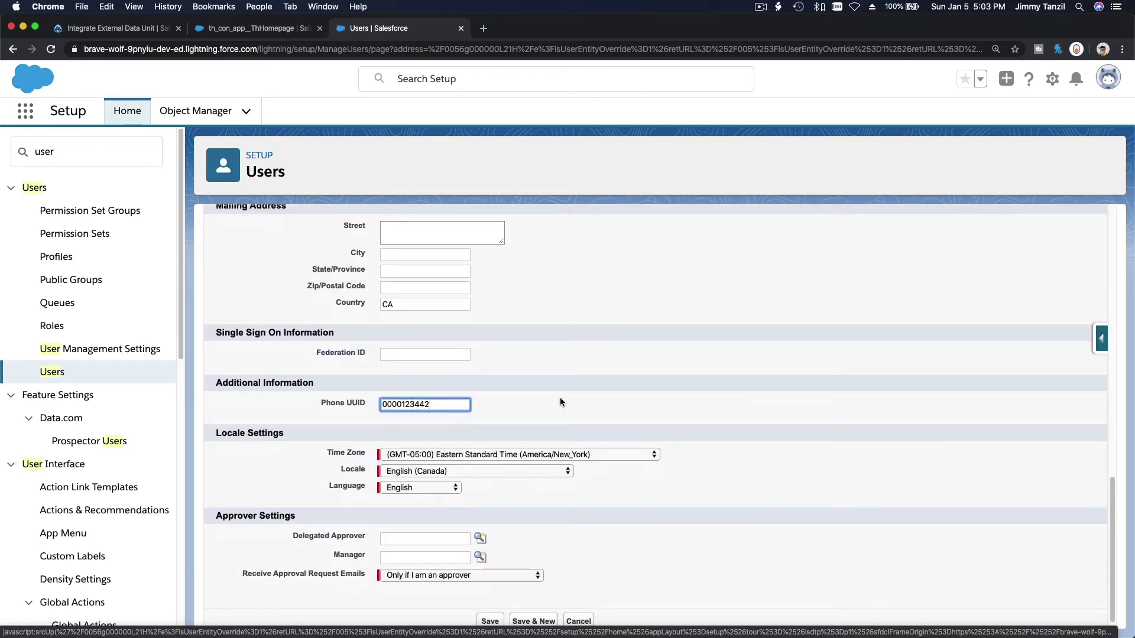
scroll(560, 402, "down", 1)
left_click(488, 609)
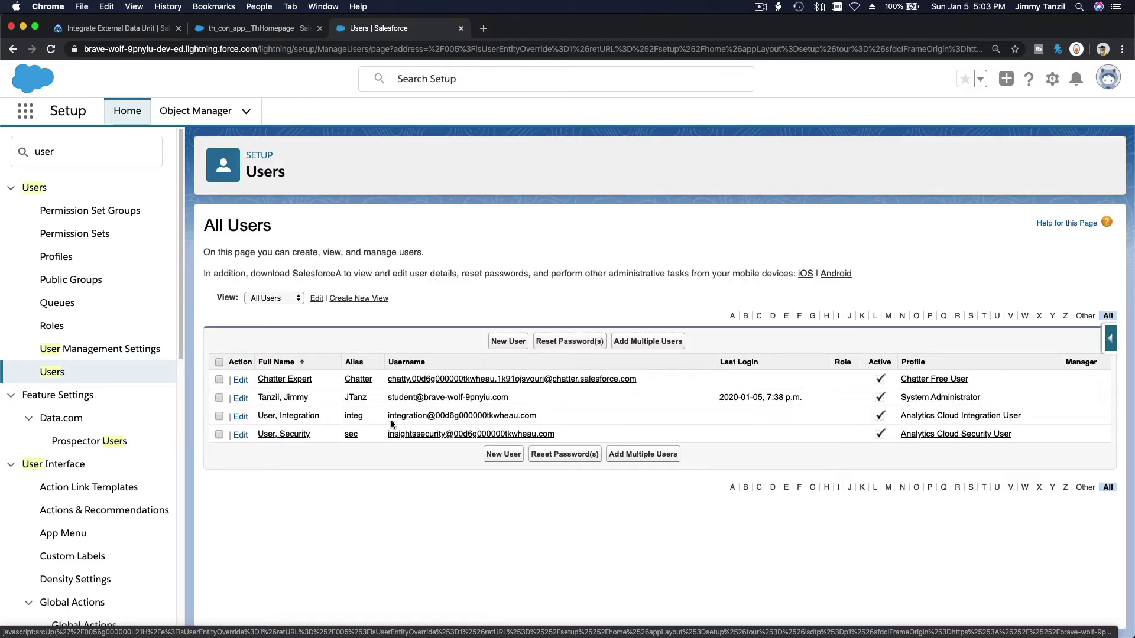
Find the User object in Object Manager and open its User Profile page layouts.
left_click(197, 114)
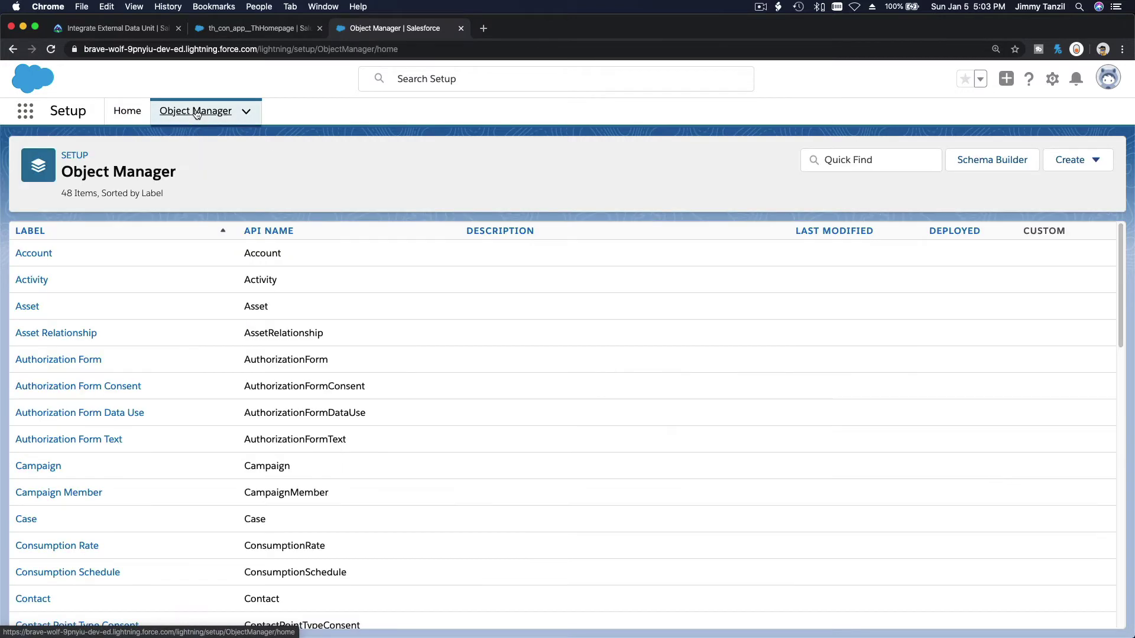
left_click(842, 157)
type("Pa")
type("gre")
key("BackSpace")
key("BackSpace")
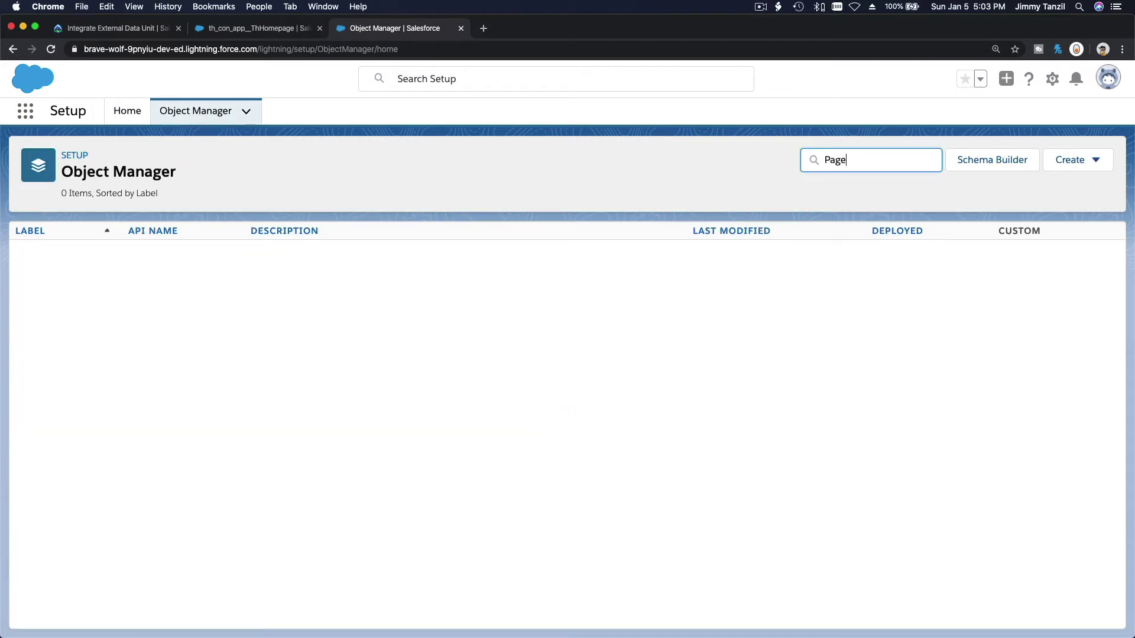
key("BackSpace")
key("BackSpace")
key("BackSpace")
type("User")
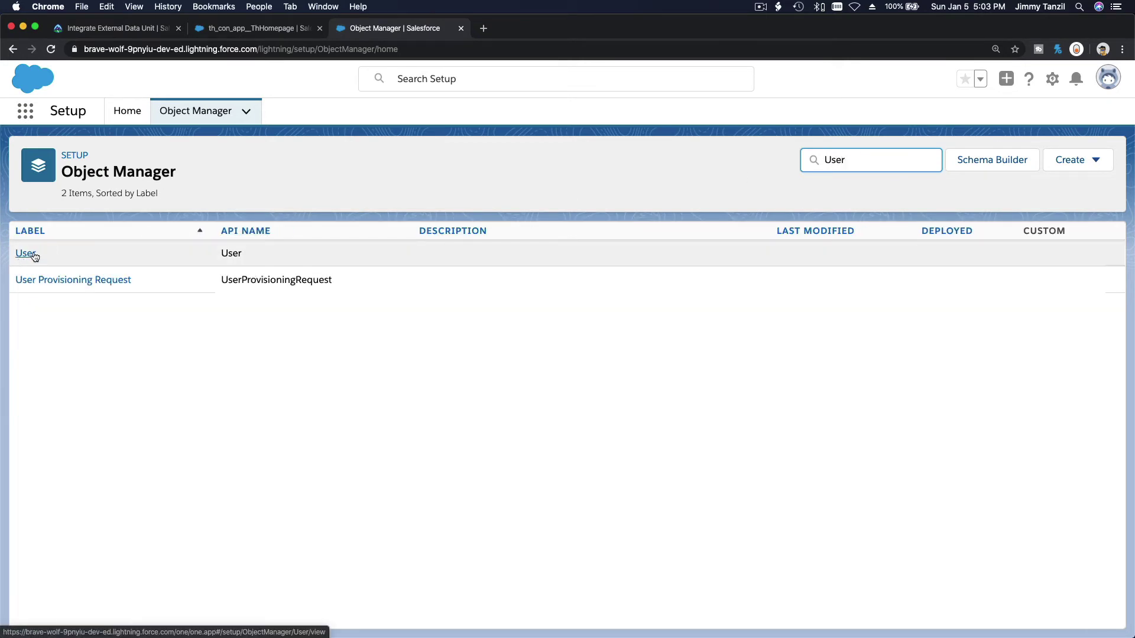
left_click(26, 255)
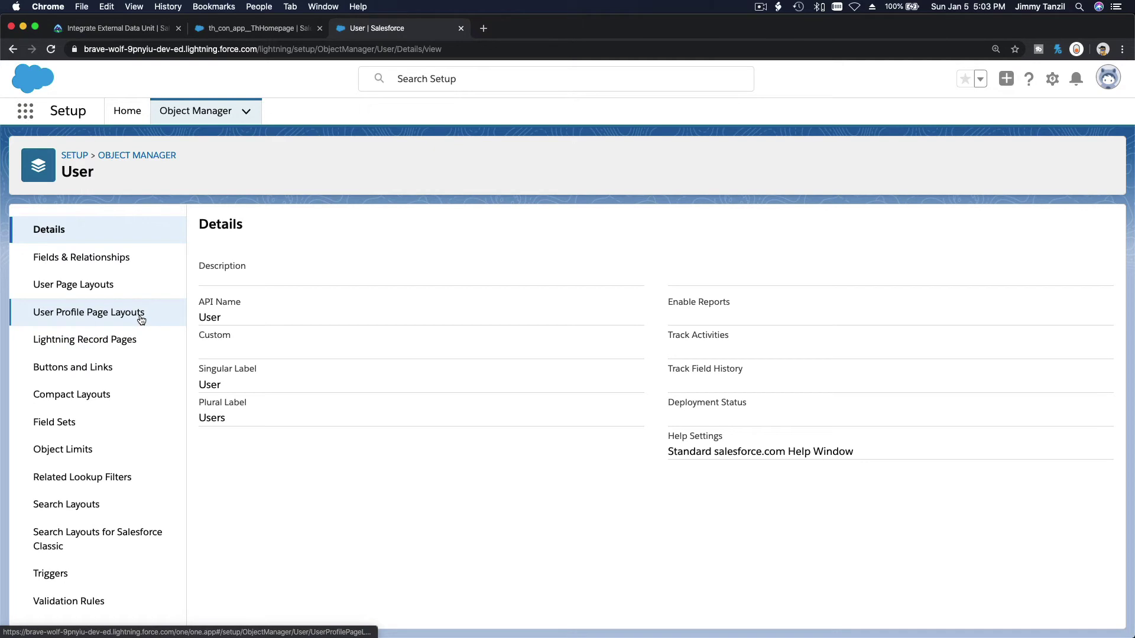
left_click(141, 320)
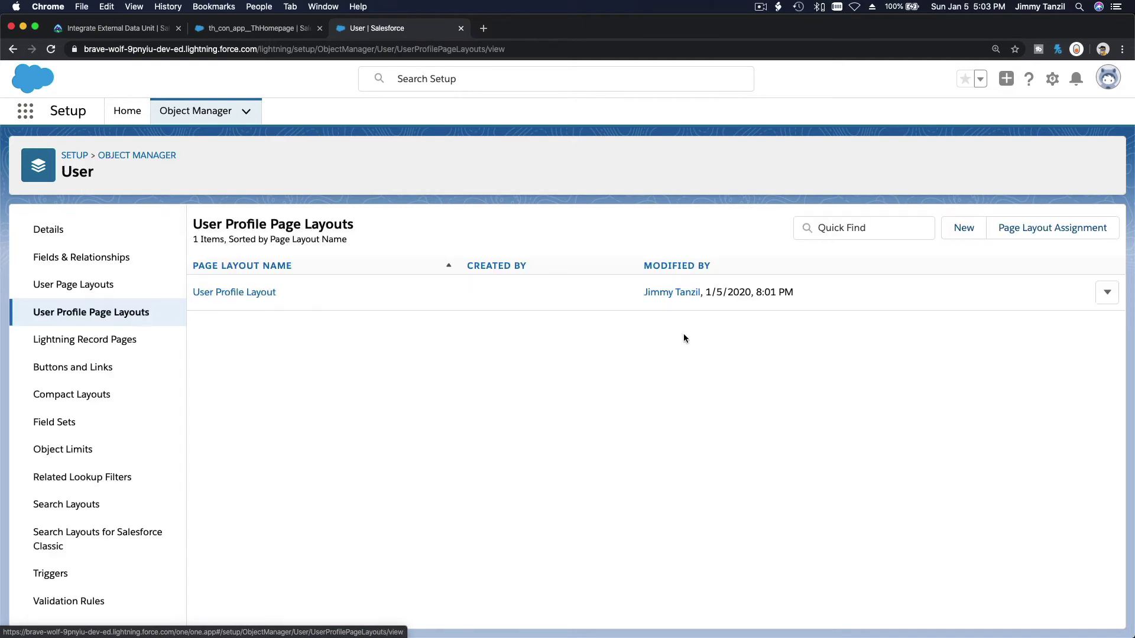
Edit the User Profile Layout and add the phones related list.
left_click(1106, 293)
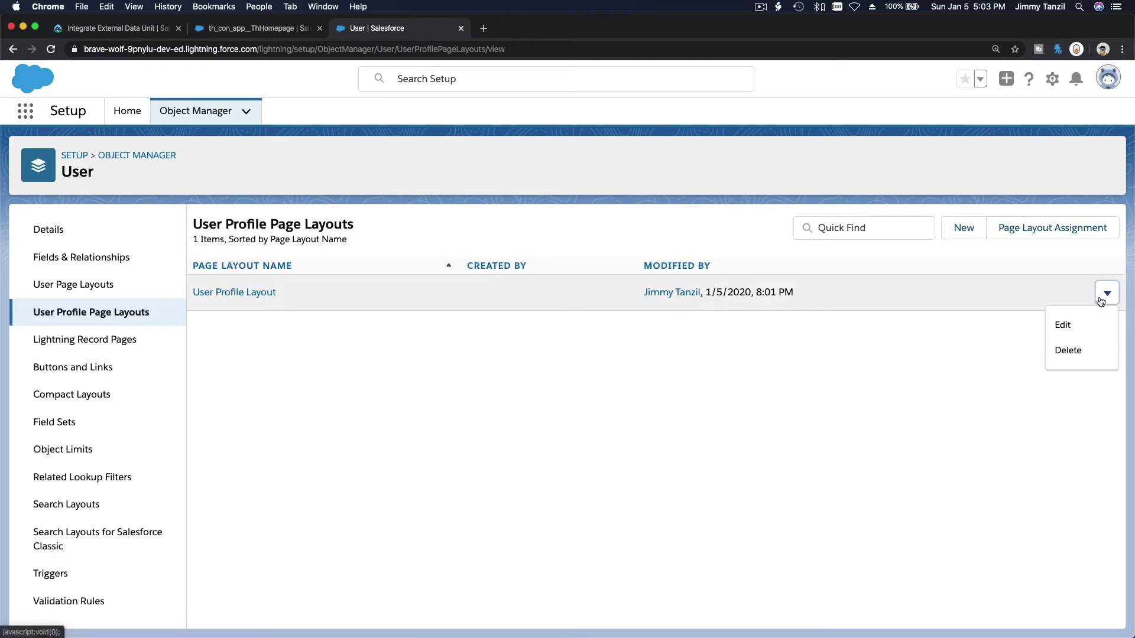
left_click(1063, 324)
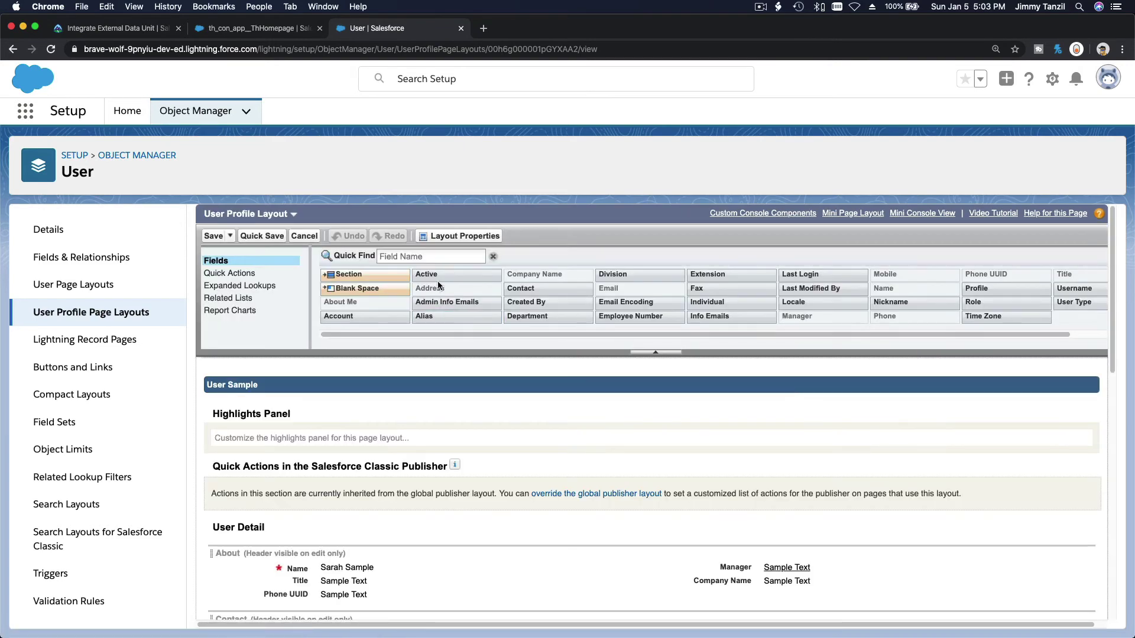
left_click(235, 298)
scroll(307, 455, "down", 10)
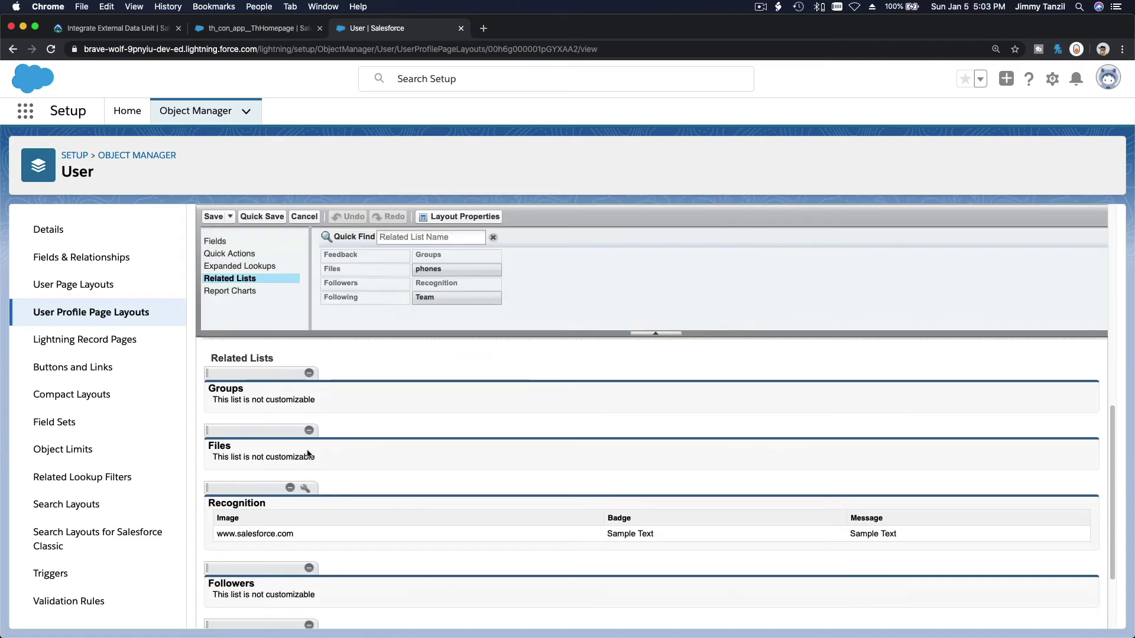
left_click_drag(427, 270, 412, 388)
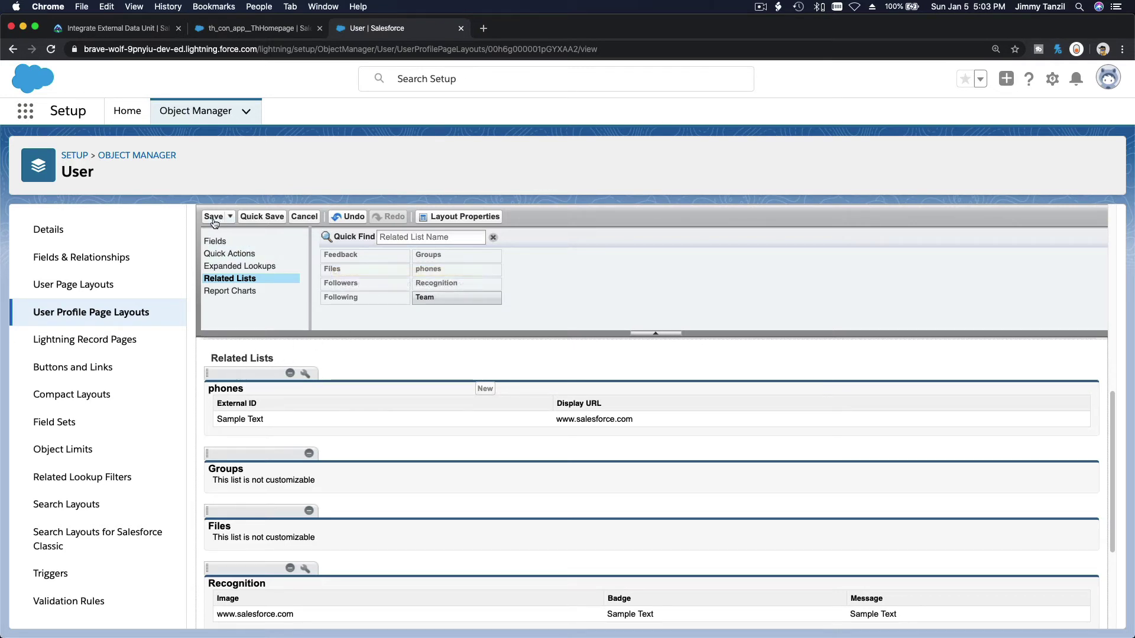
Add PhoneNumber and Brand columns to the phones list and save the layout.
left_click(305, 373)
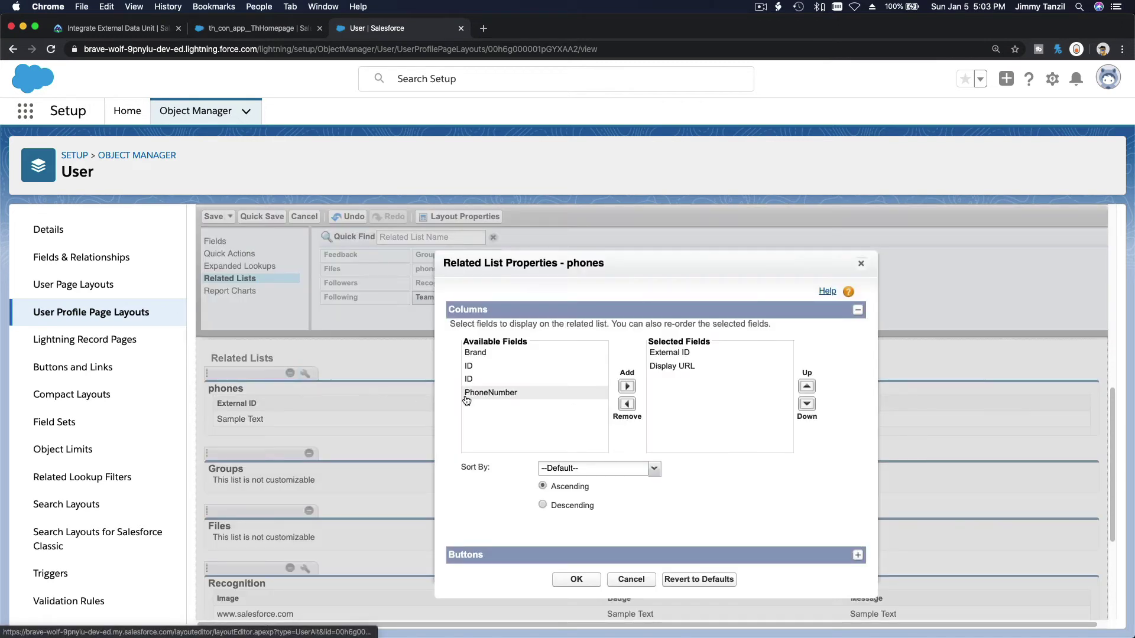
left_click(552, 393)
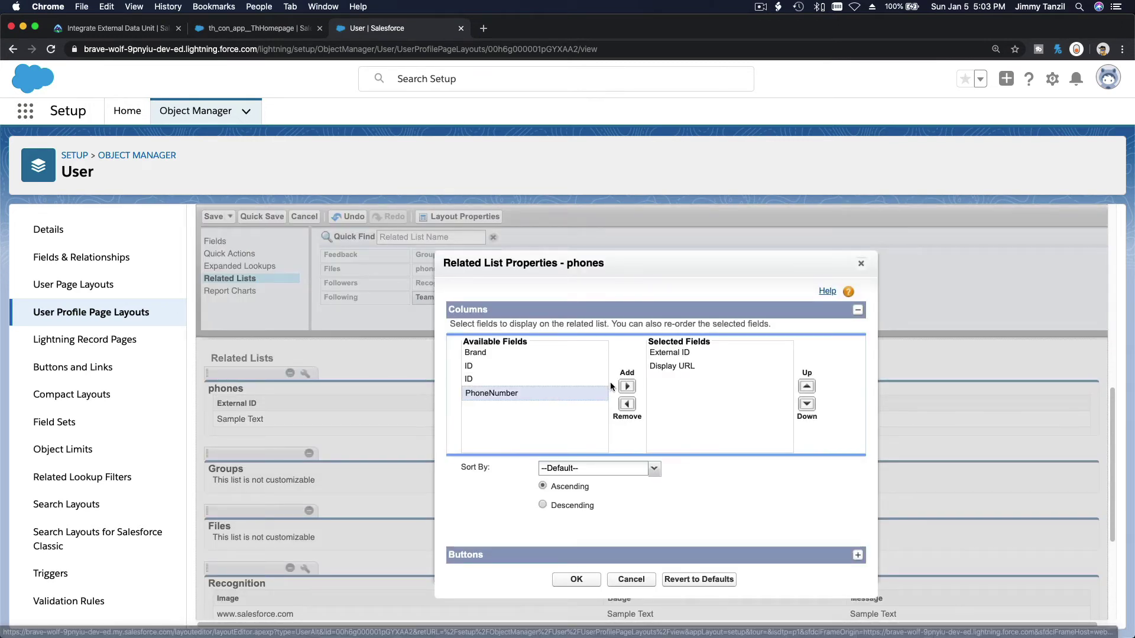
left_click(626, 387)
left_click(475, 352)
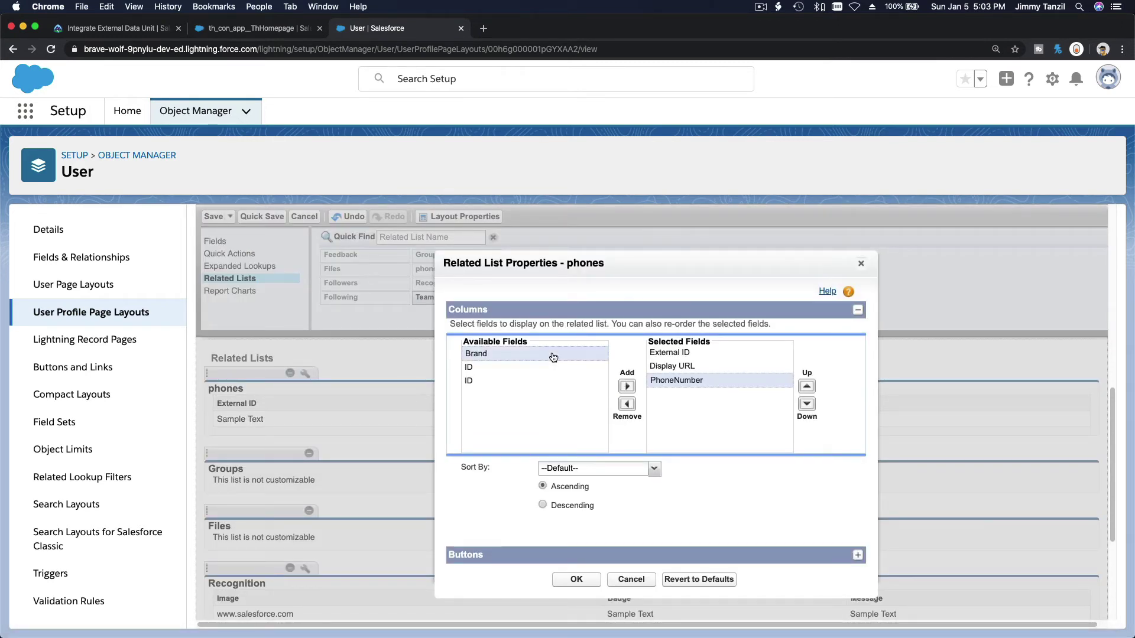
left_click(626, 387)
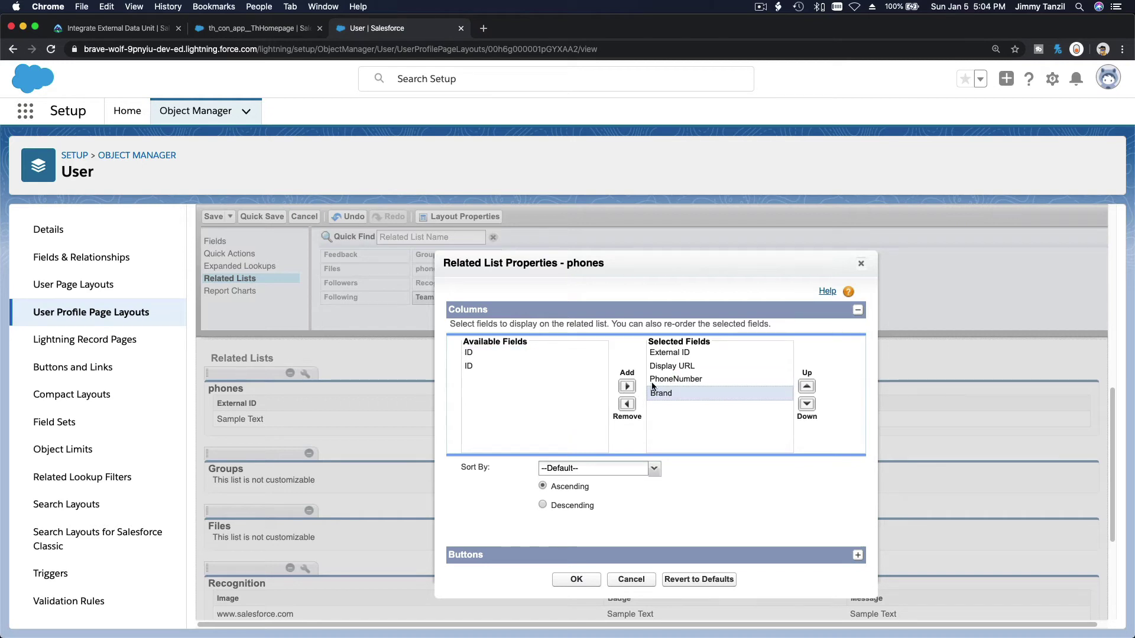
left_click(590, 579)
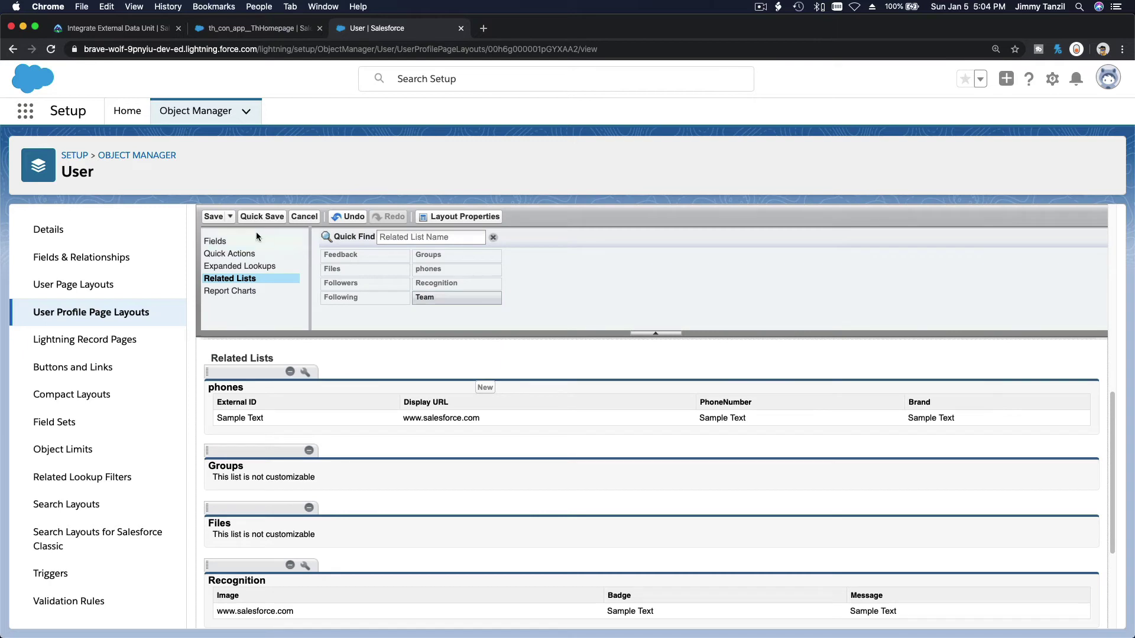
left_click(213, 217)
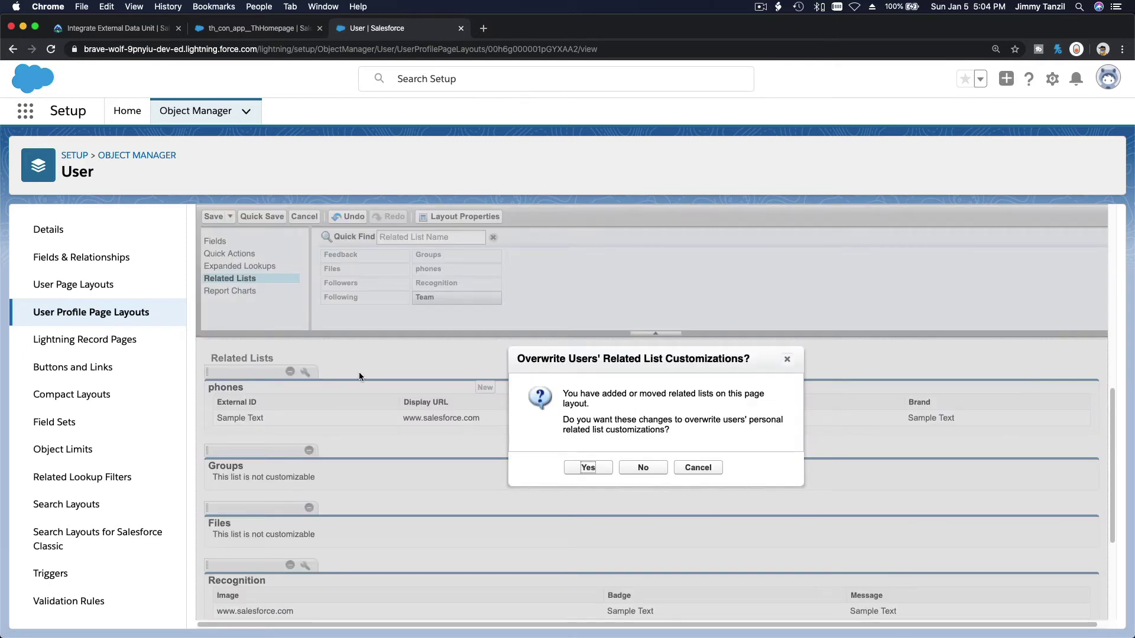
left_click(585, 471)
left_click(248, 29)
left_click(458, 73)
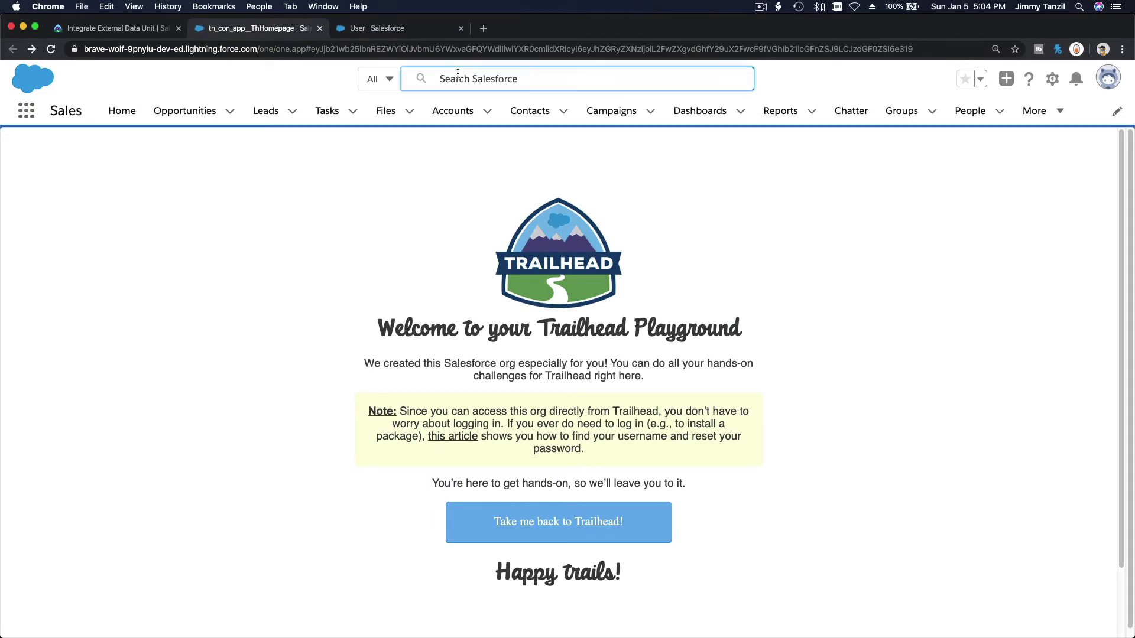
key("super+v")
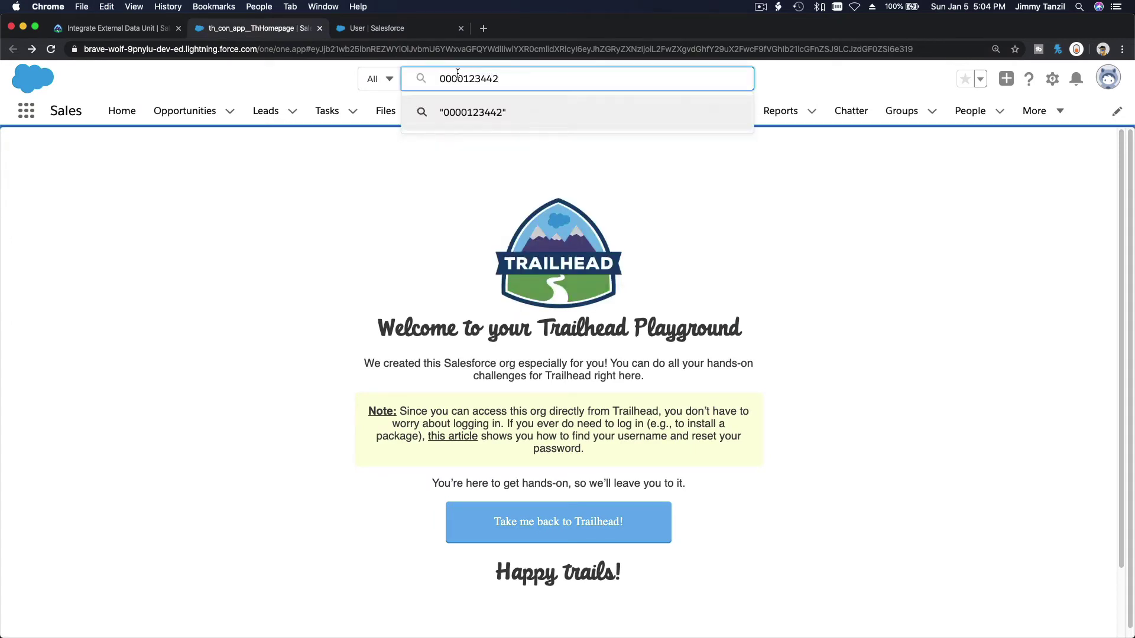
key("Return")
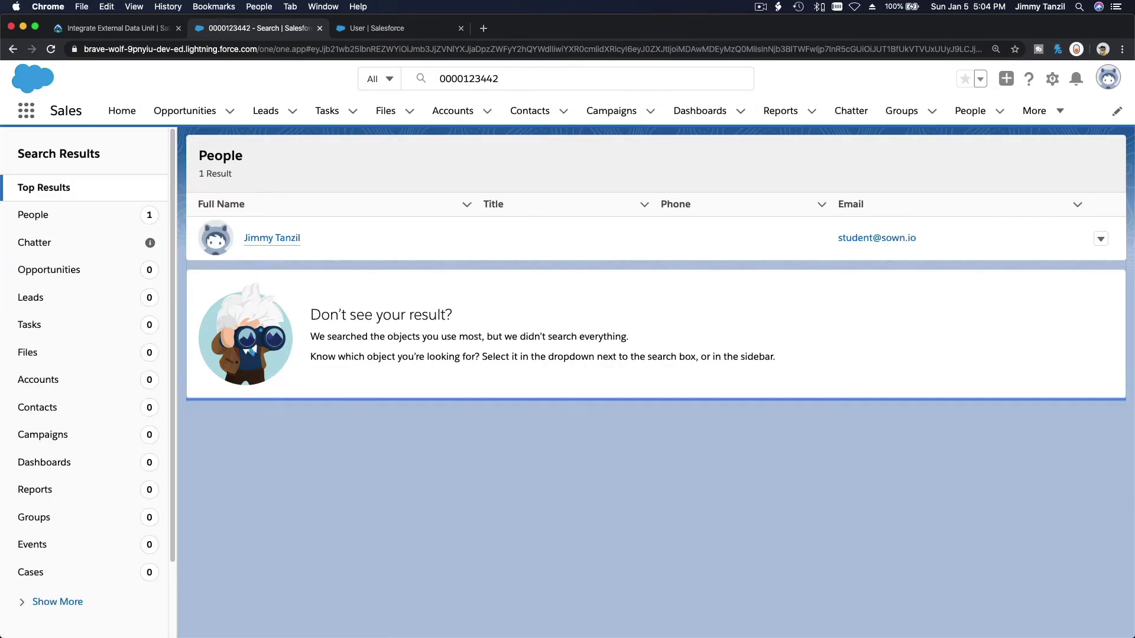
left_click(278, 242)
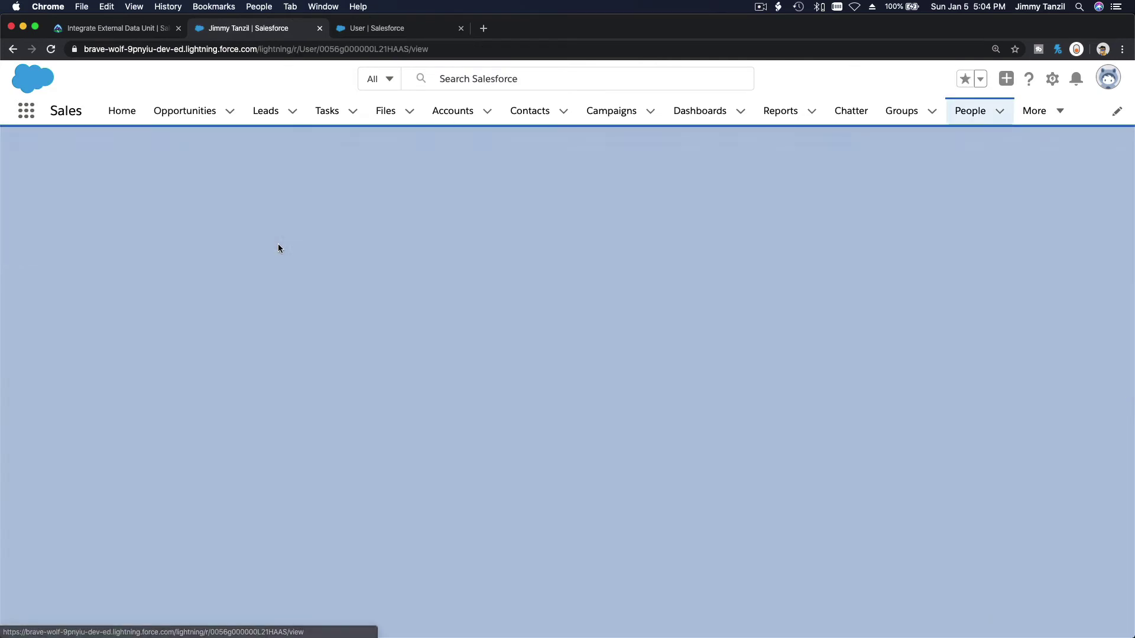
View all of the user's phones and widen the Display URL and Brand columns.
scroll(512, 326, "down", 5)
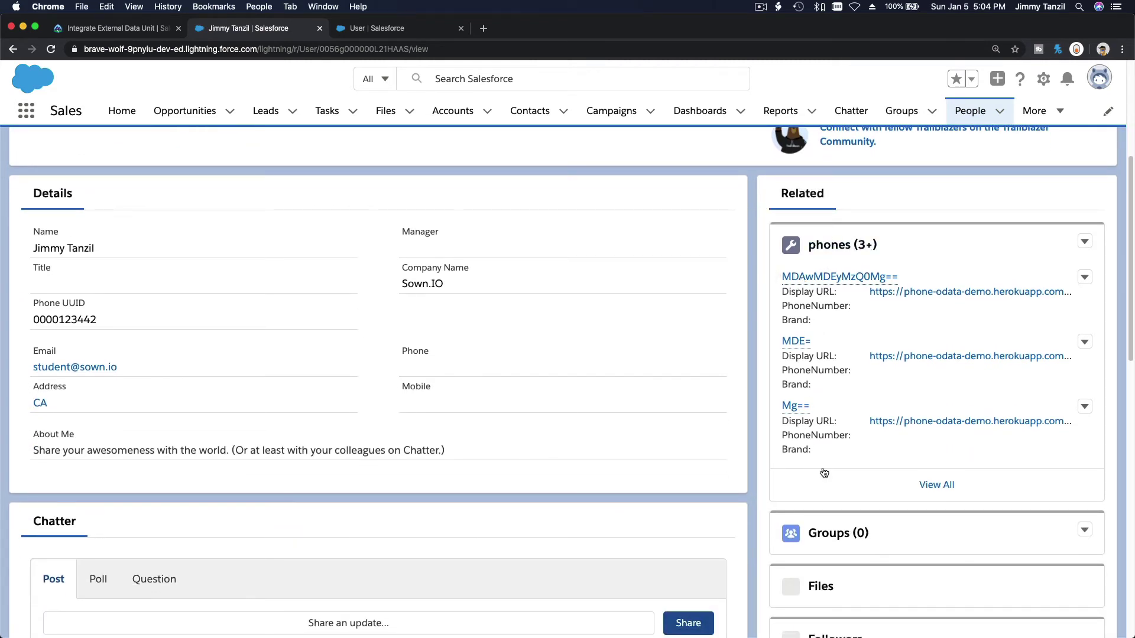
left_click(944, 488)
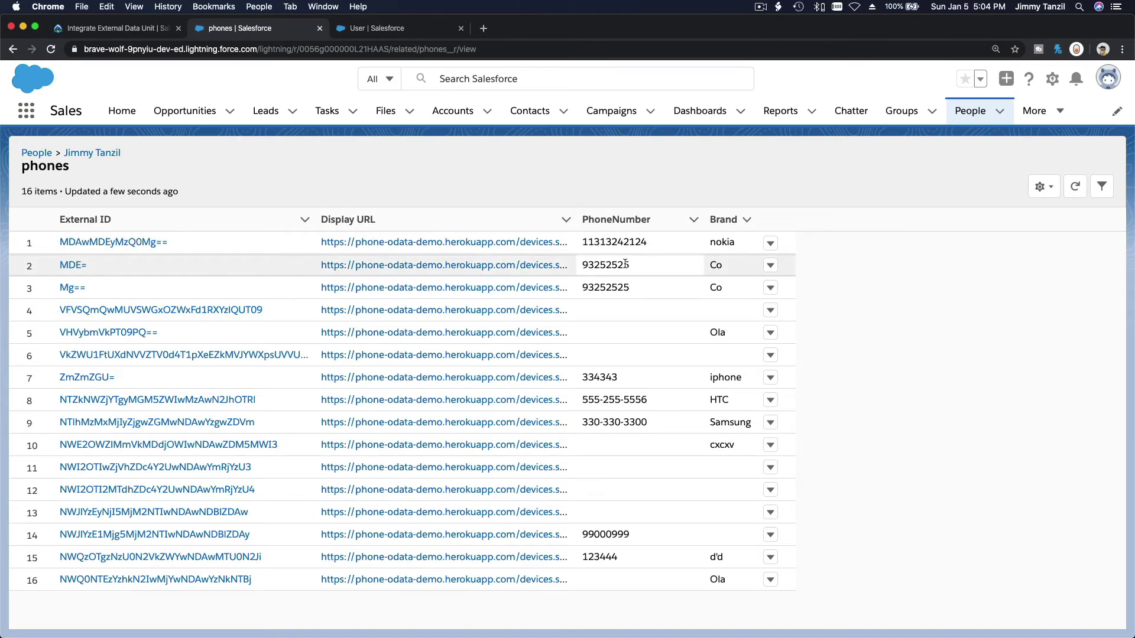
left_click_drag(574, 221, 660, 221)
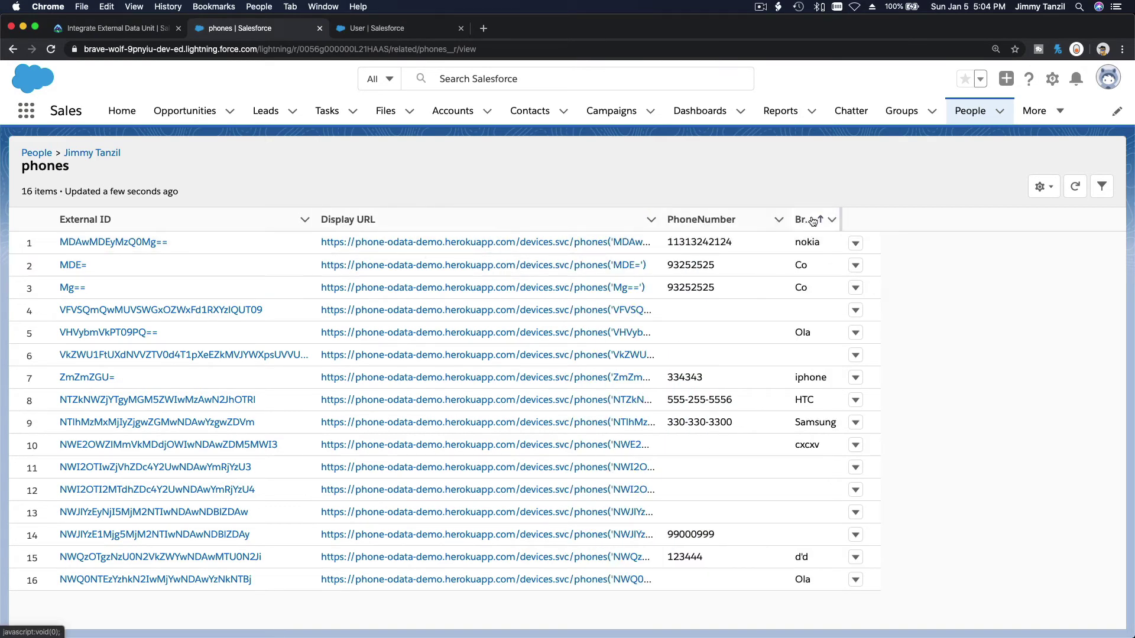
left_click_drag(894, 228, 914, 228)
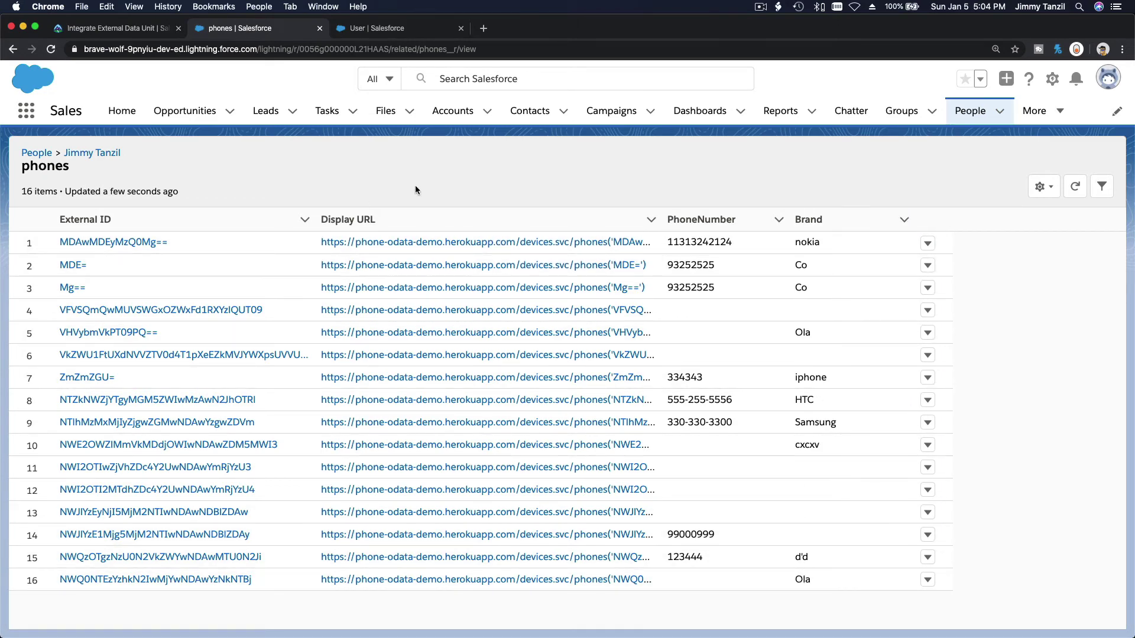
Return to Trailhead and check the challenge to earn 500 points.
left_click(124, 28)
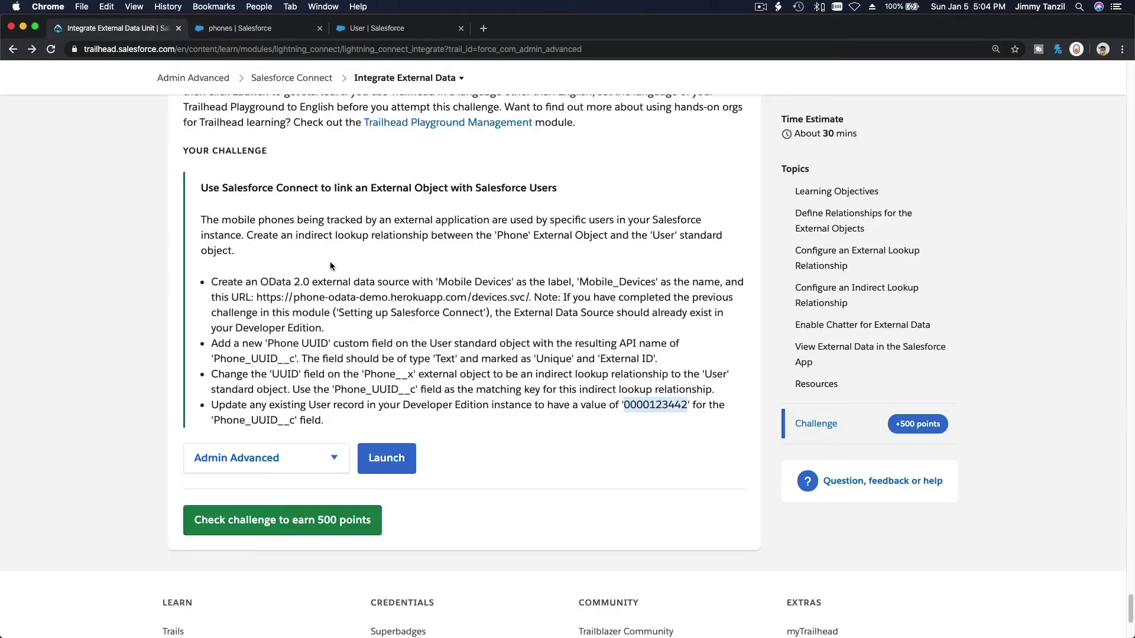
left_click(446, 327)
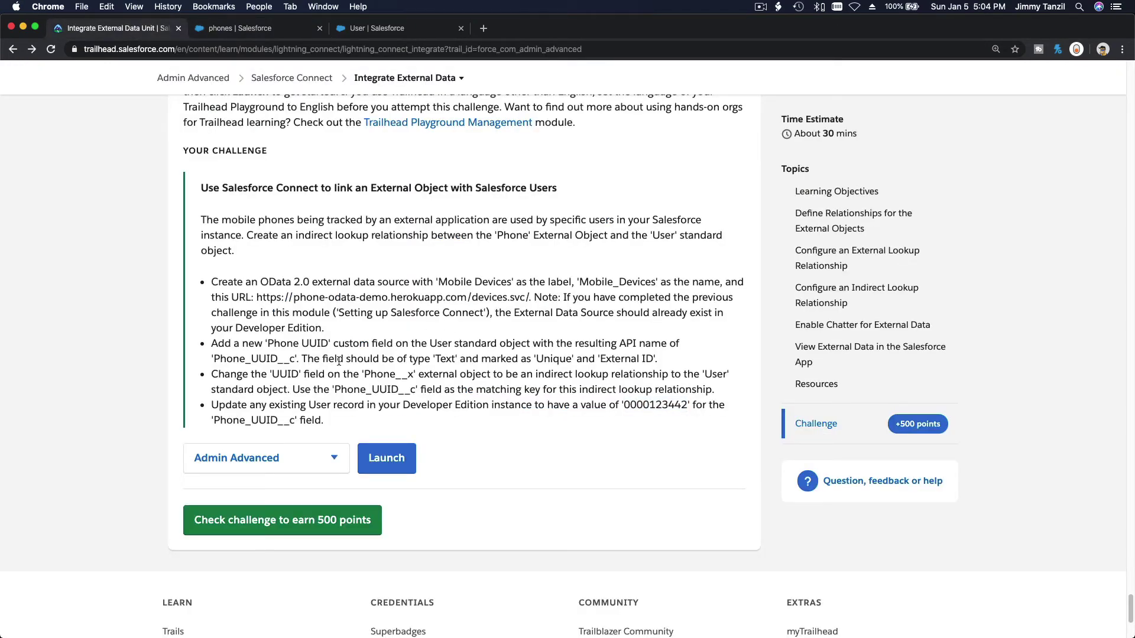
left_click(303, 514)
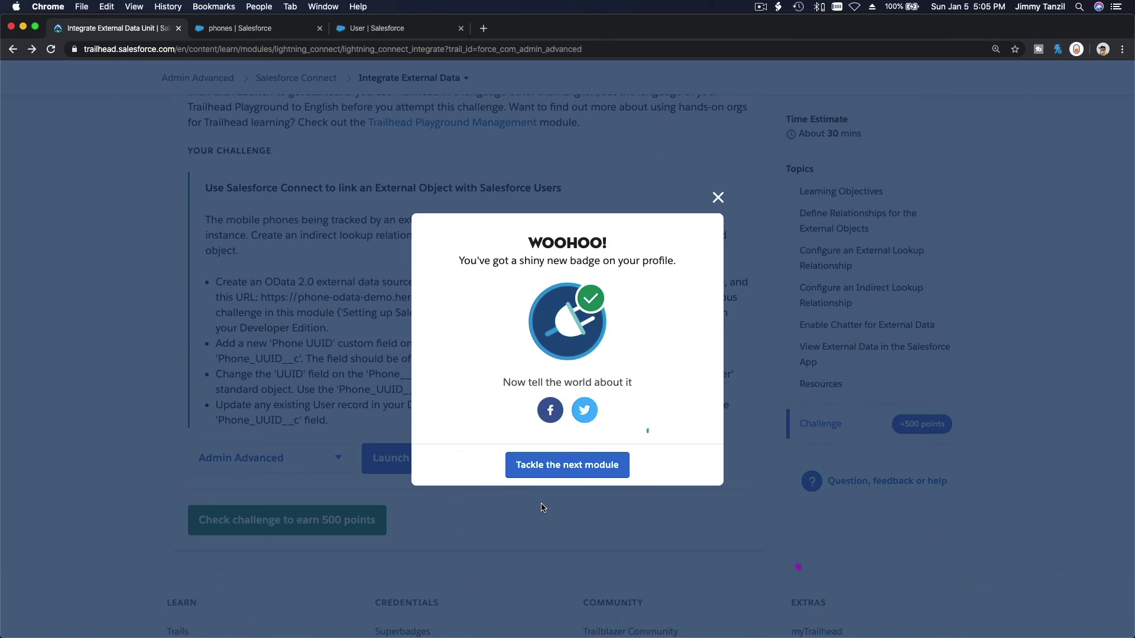
Dismiss the badge congratulations and scroll up through the Integrate External Data unit.
left_click(716, 198)
scroll(713, 200, "up", 10)
scroll(713, 197, "up", 15)
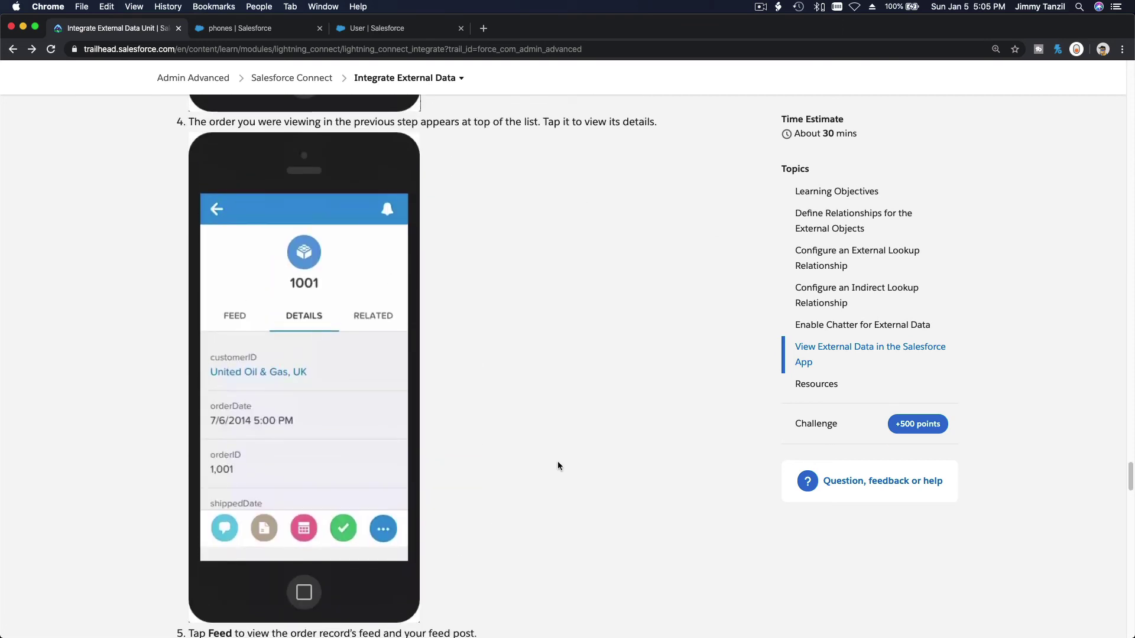
scroll(578, 449, "up", 12)
scroll(579, 451, "up", 15)
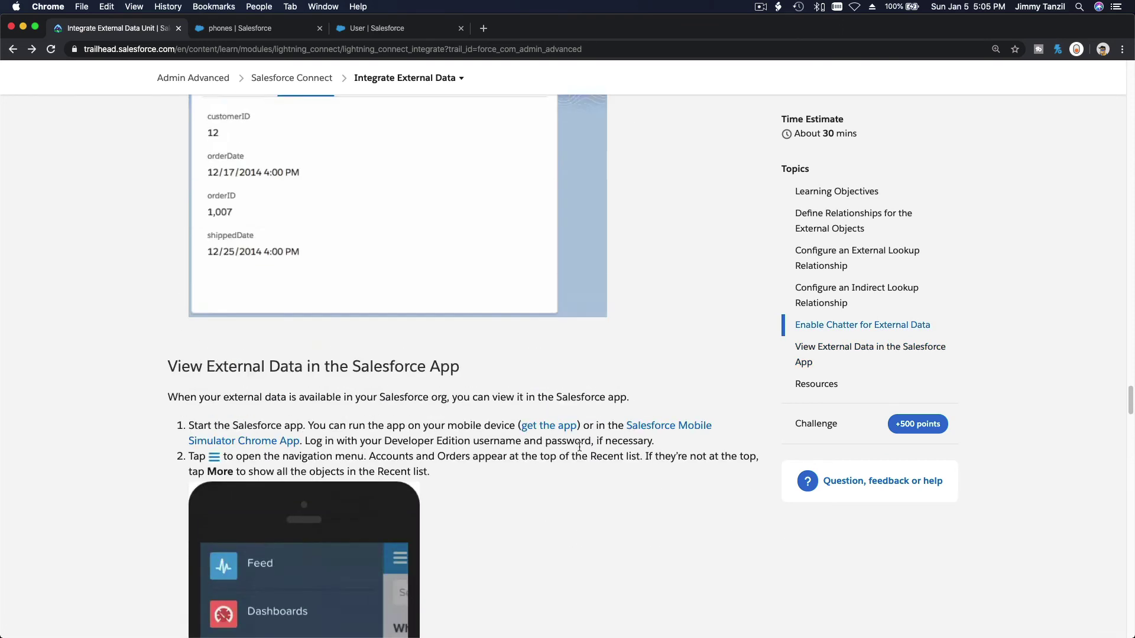
scroll(579, 449, "up", 5)
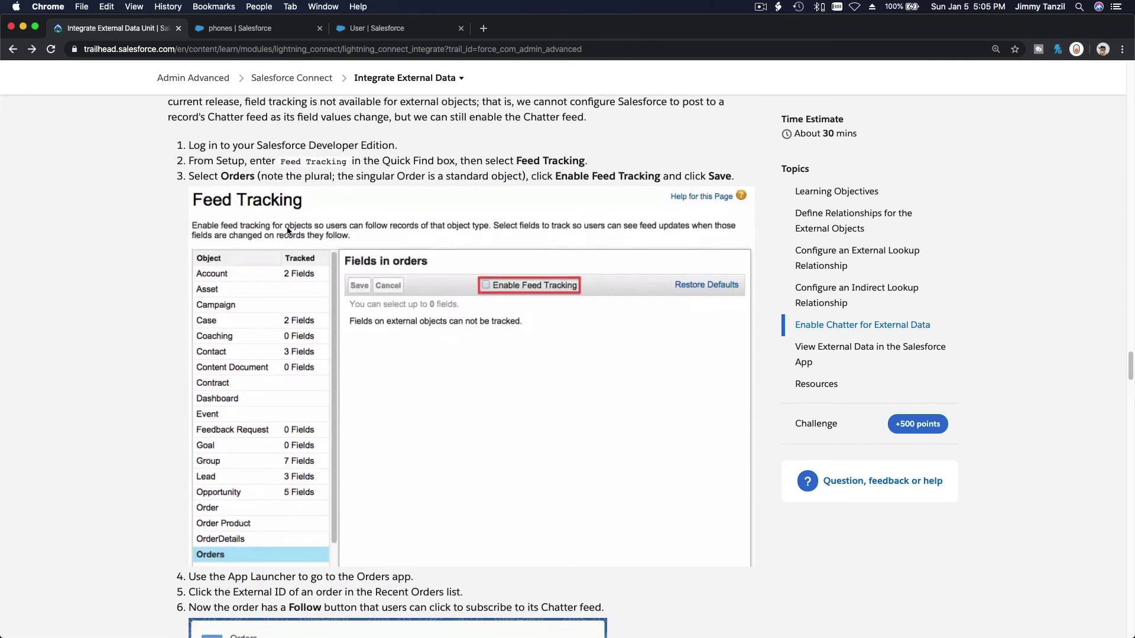
scroll(287, 231, "up", 10)
scroll(287, 231, "up", 4)
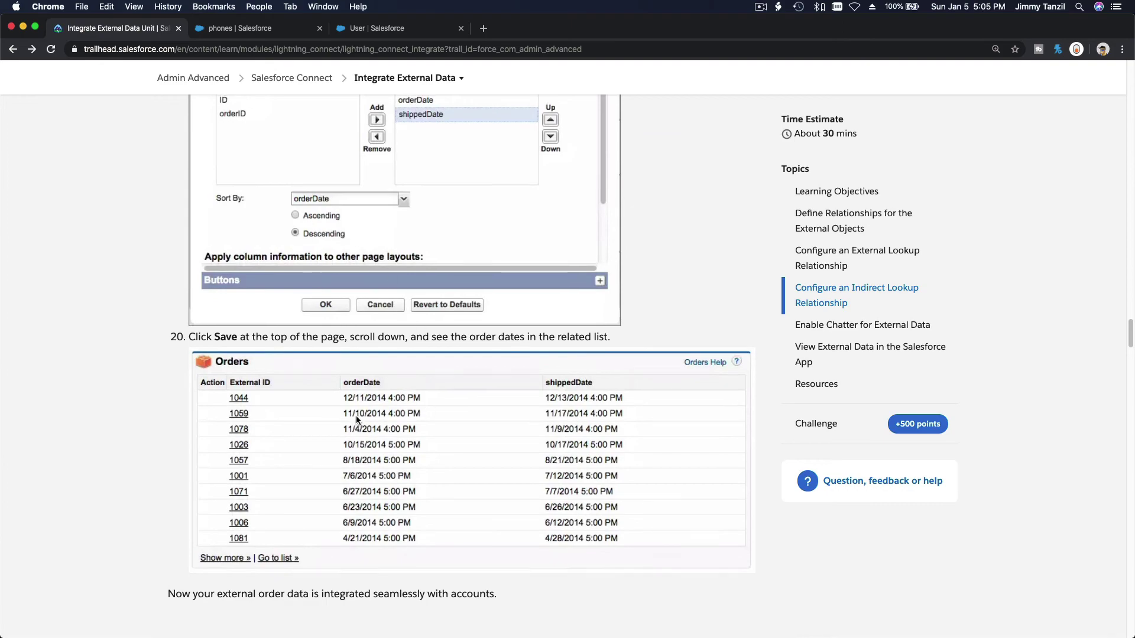
scroll(357, 417, "up", 20)
scroll(356, 417, "up", 8)
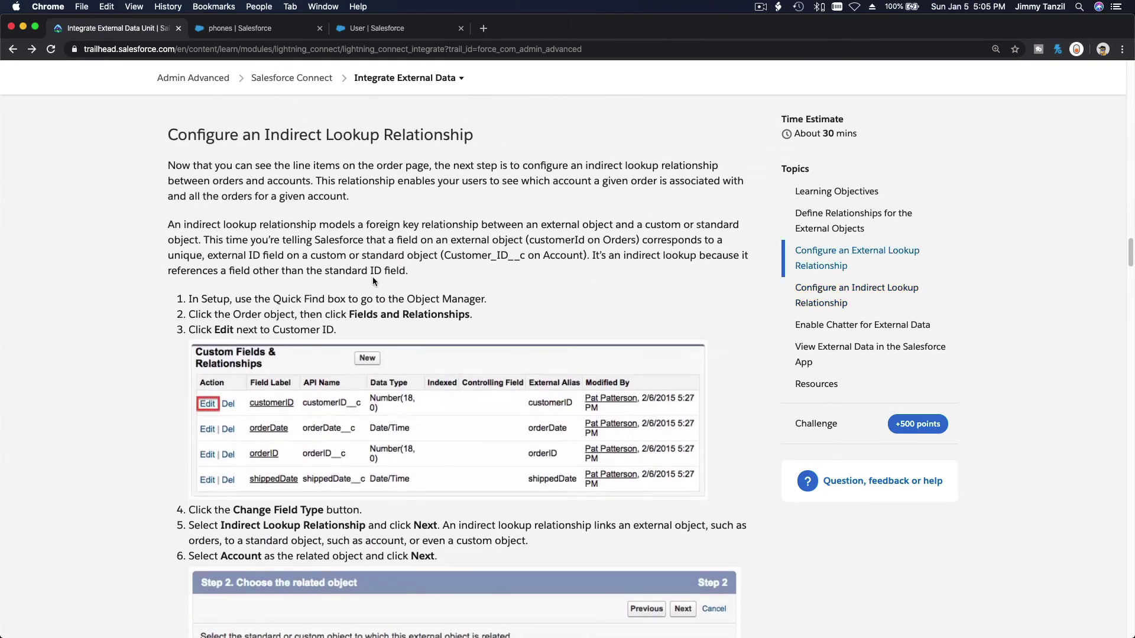
scroll(373, 280, "up", 5)
Bring the Hands-on Challenge requirements back into view.
scroll(372, 281, "down", 6)
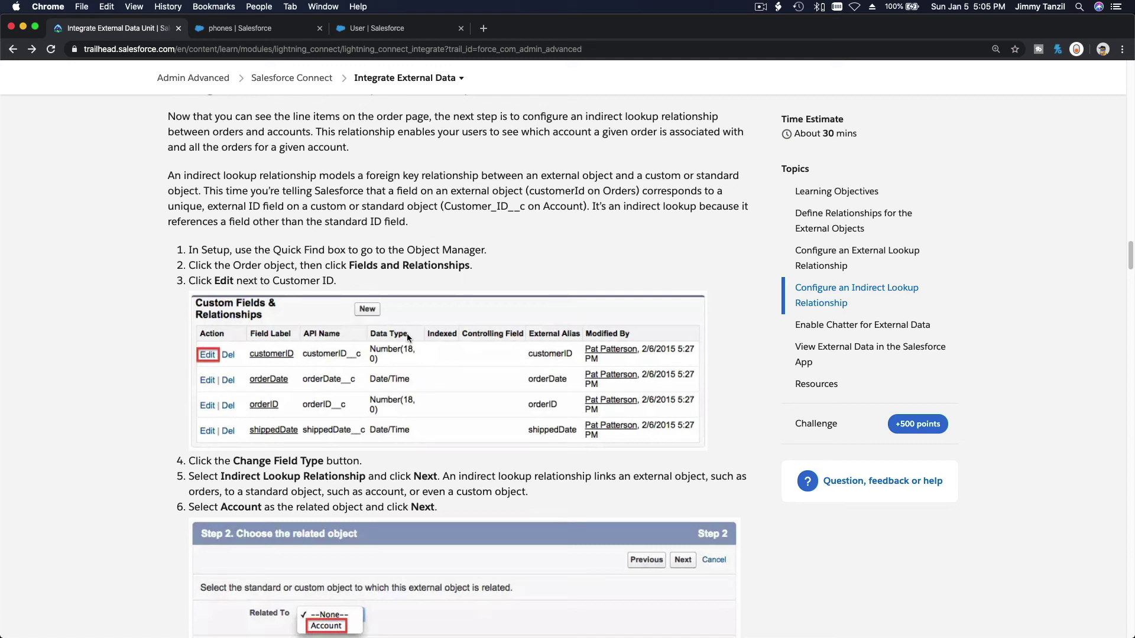
scroll(396, 251, "down", 20)
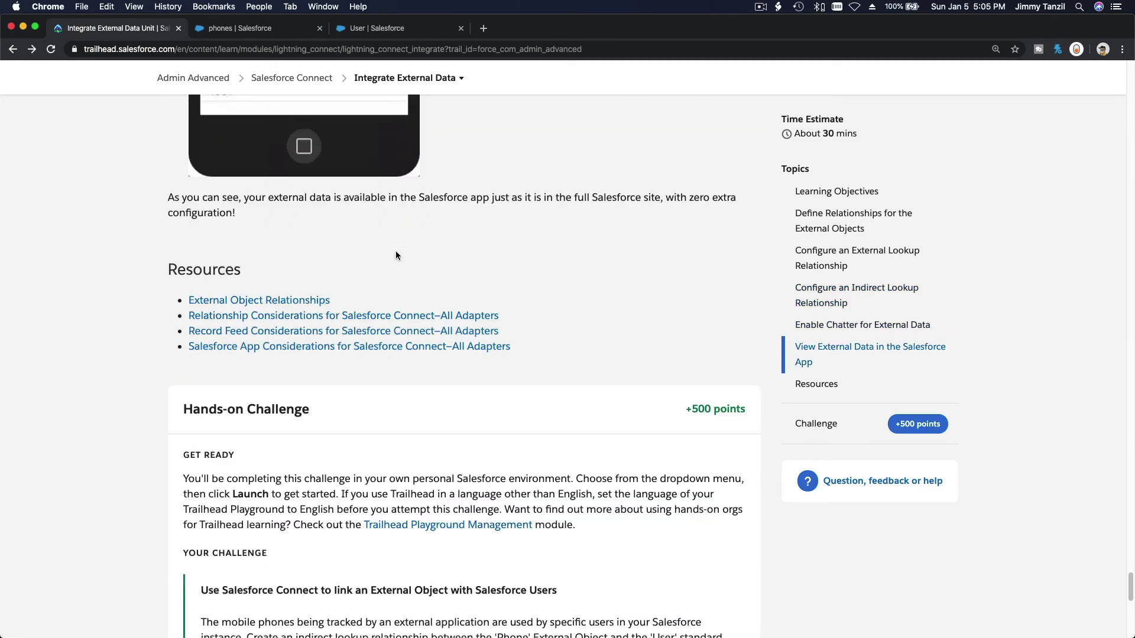
scroll(396, 251, "up", 6)
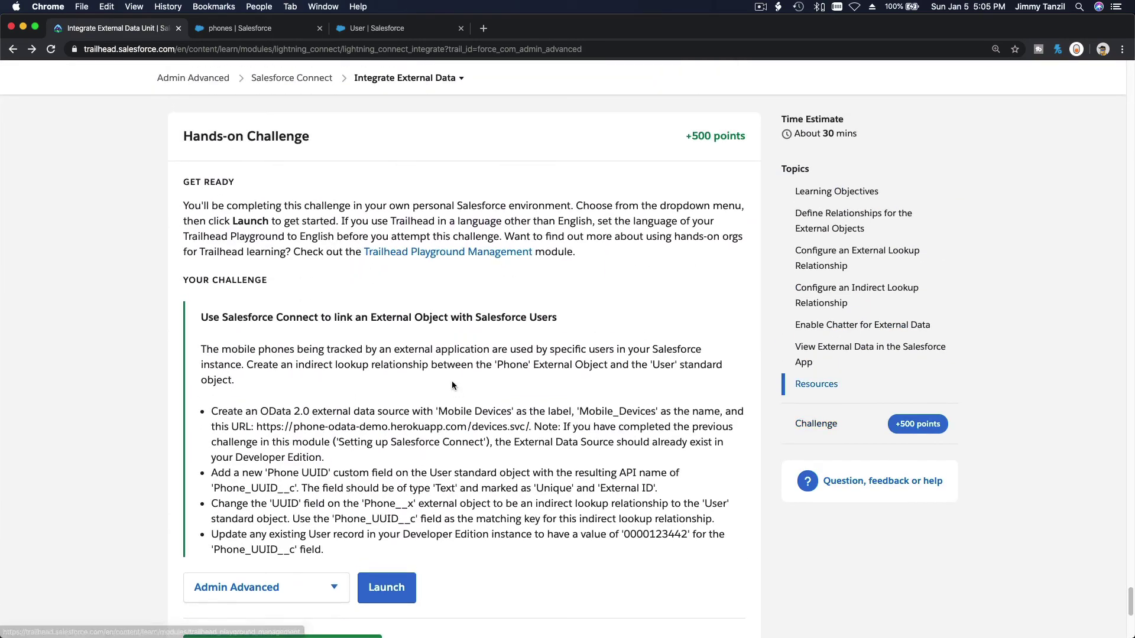